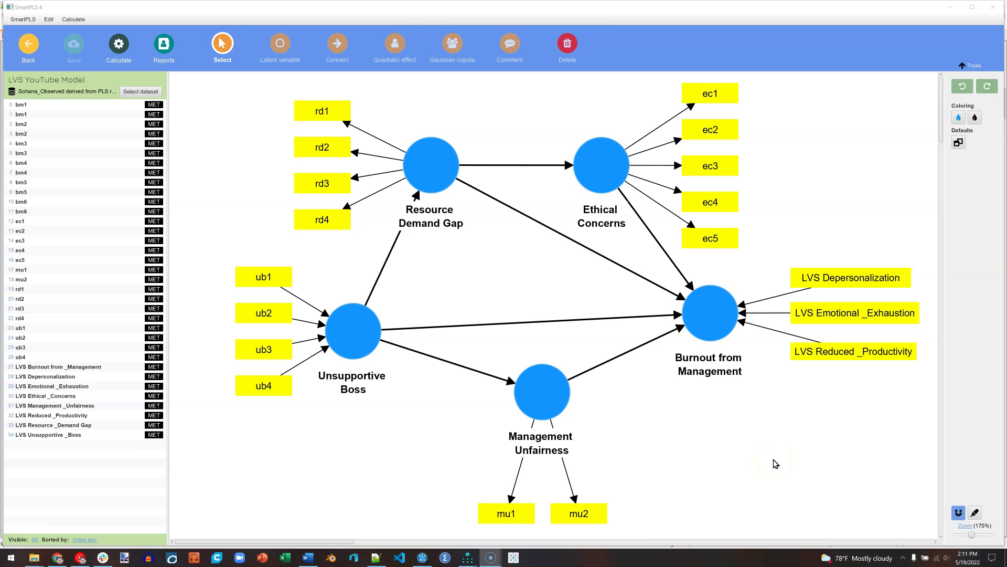
# Step: Check the YouTube video's comments, then return to the SmartPLS model
pyautogui.click(735, 373)
pyautogui.hotkey('alt', 'Tab')
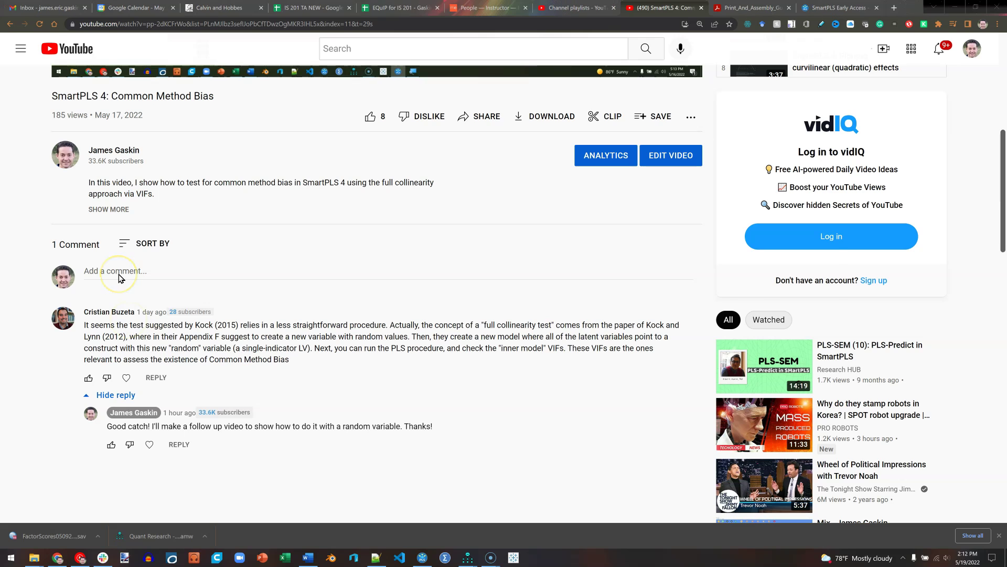
pyautogui.hotkey('alt', 'Tab')
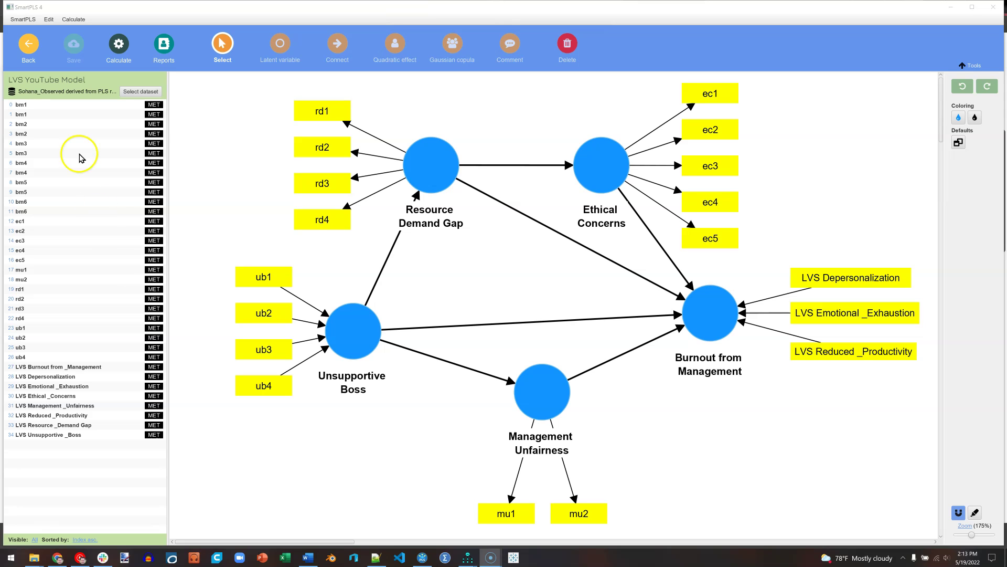
# Step: Leave the model editor and select the 'Sohana_Observed derived from PLS results' dataset
pyautogui.click(29, 46)
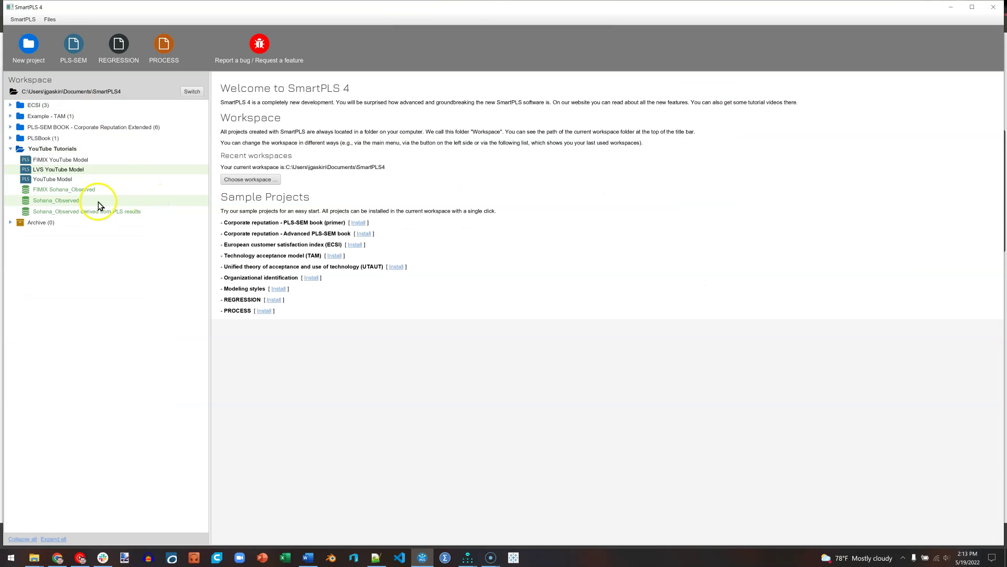
pyautogui.click(138, 215)
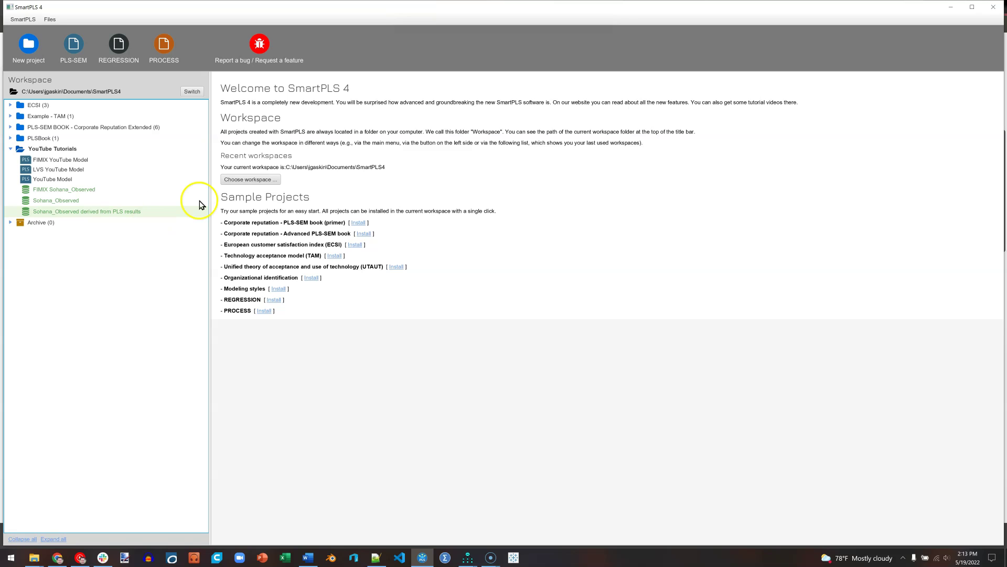
pyautogui.click(360, 170)
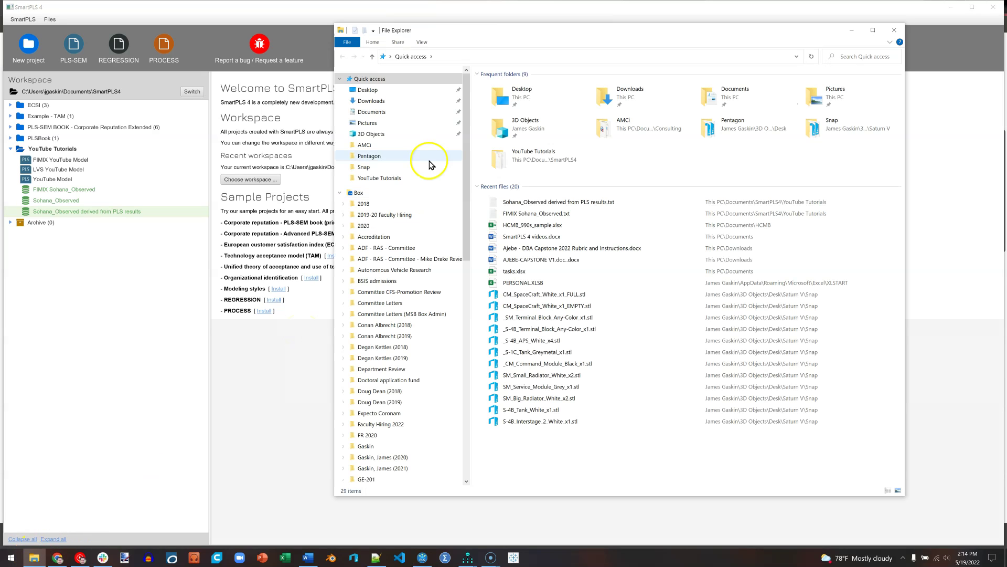
# Step: Open Documents › SmartPLS4 › YouTube Tutorials sorted by type, and preview the PLS-results text file
pyautogui.click(392, 112)
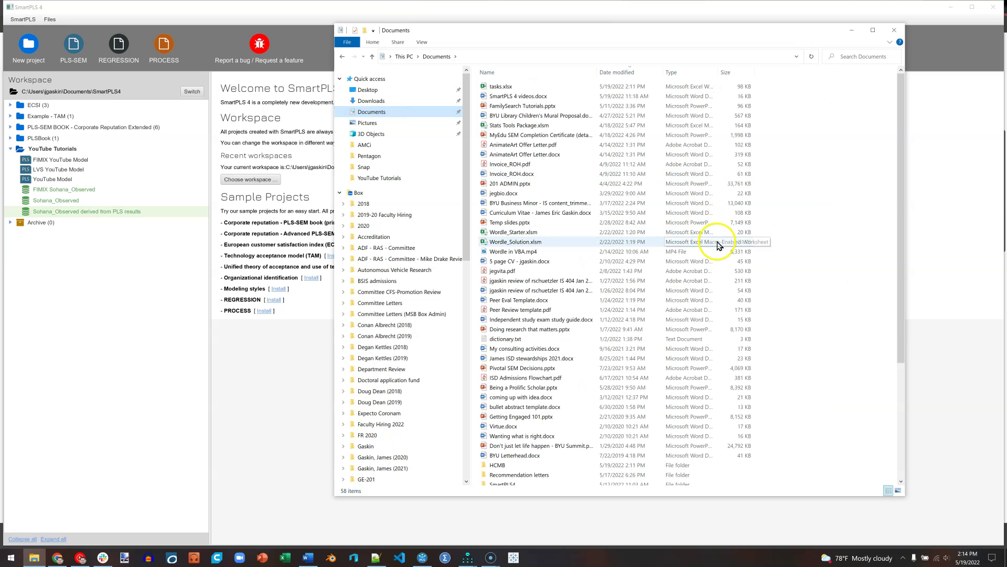
pyautogui.scroll(-6, 708, 252)
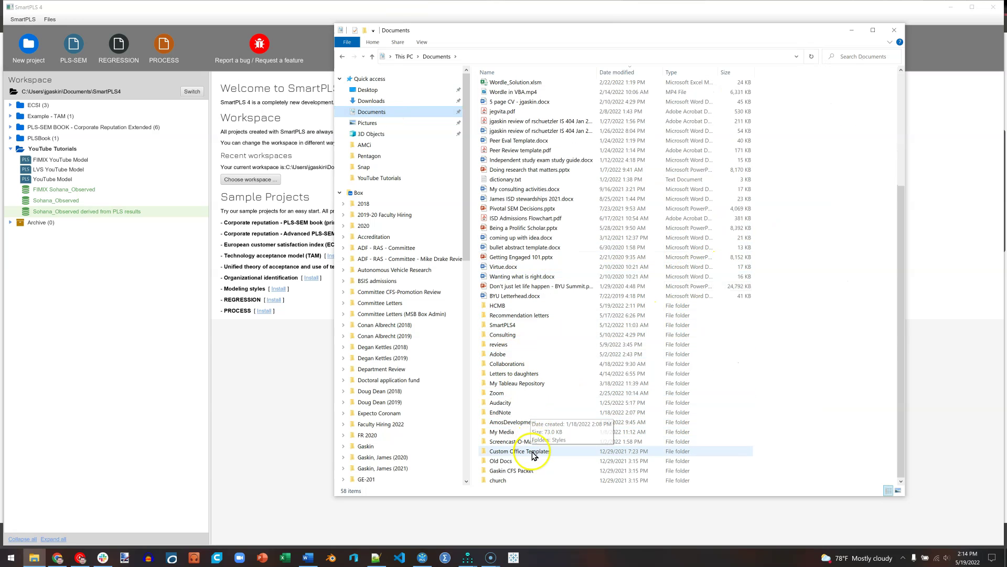
pyautogui.doubleClick(522, 327)
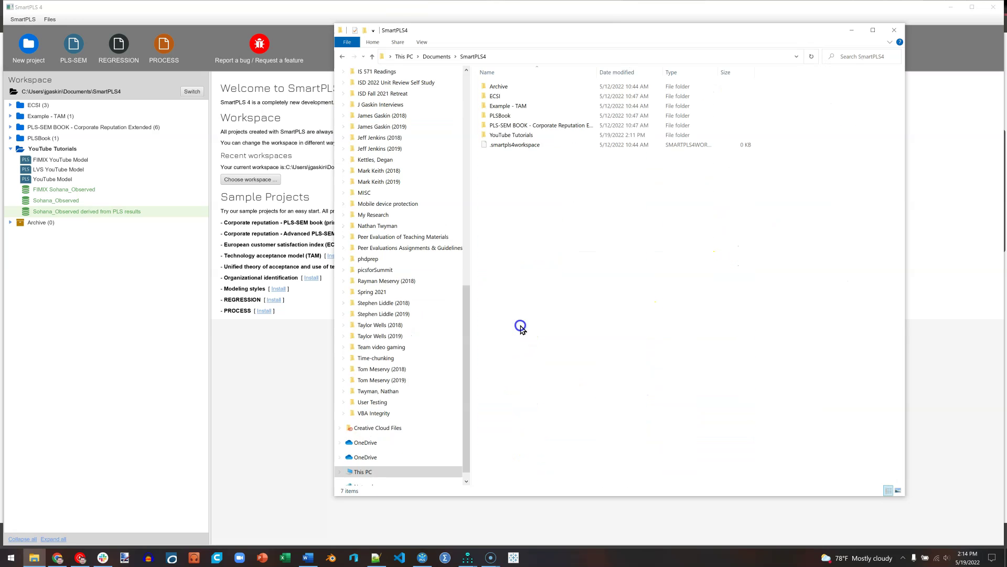
pyautogui.doubleClick(537, 138)
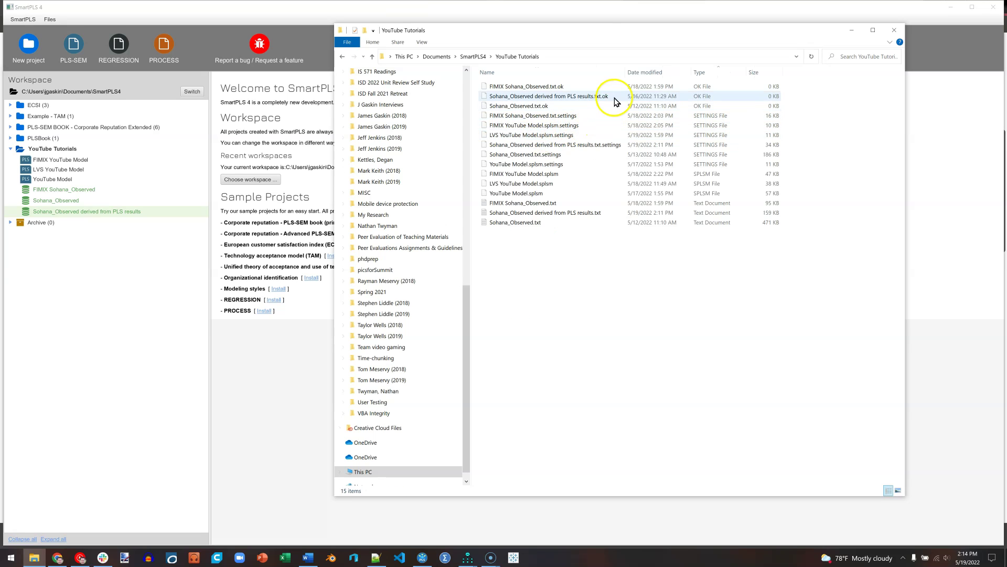
pyautogui.click(709, 75)
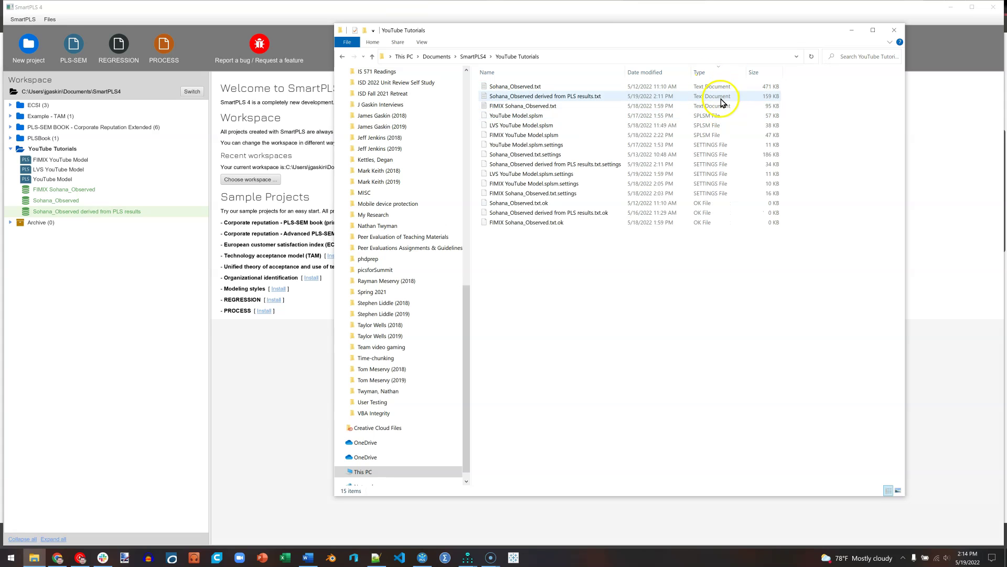
pyautogui.doubleClick(517, 98)
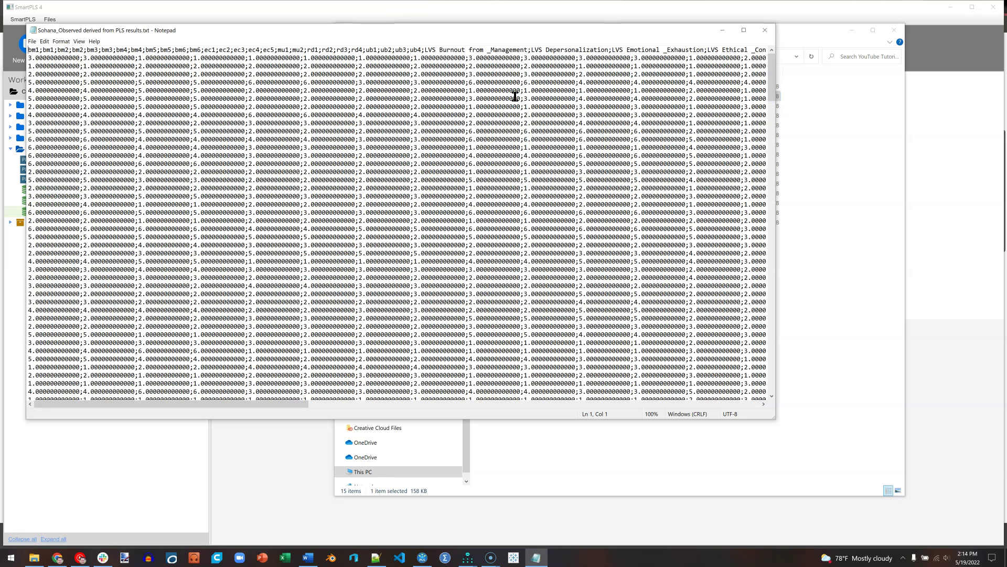
pyautogui.click(764, 29)
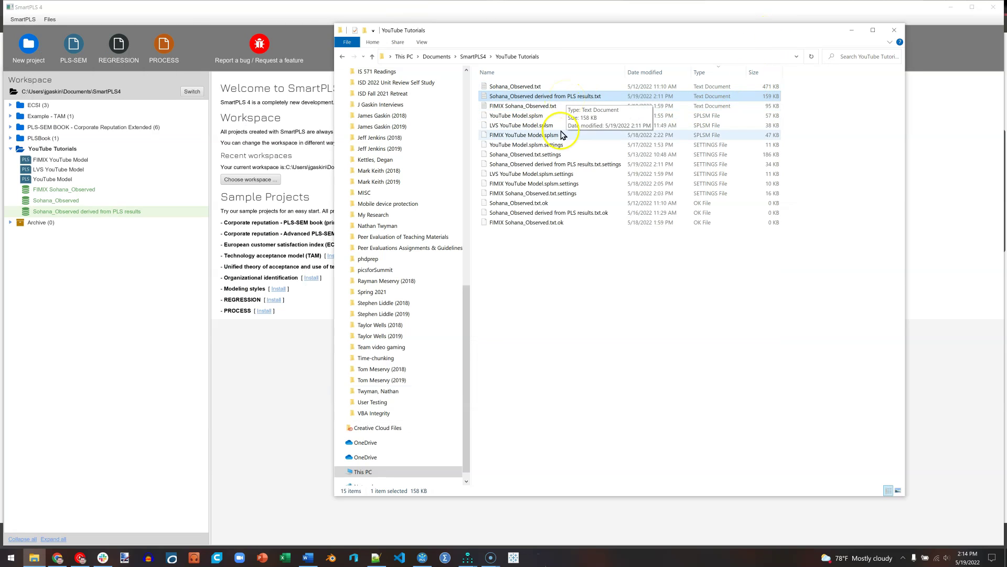
# Step: In Excel, open 'Sohana_Observed derived from PLS results.txt' from SmartPLS4\YouTube Tutorials using the Text Files filter
pyautogui.click(285, 557)
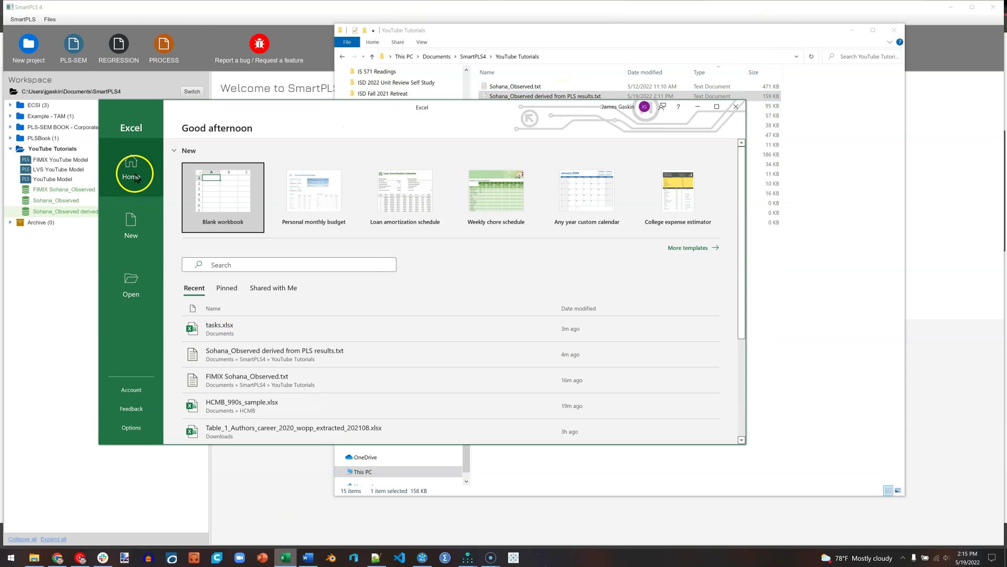
pyautogui.click(135, 286)
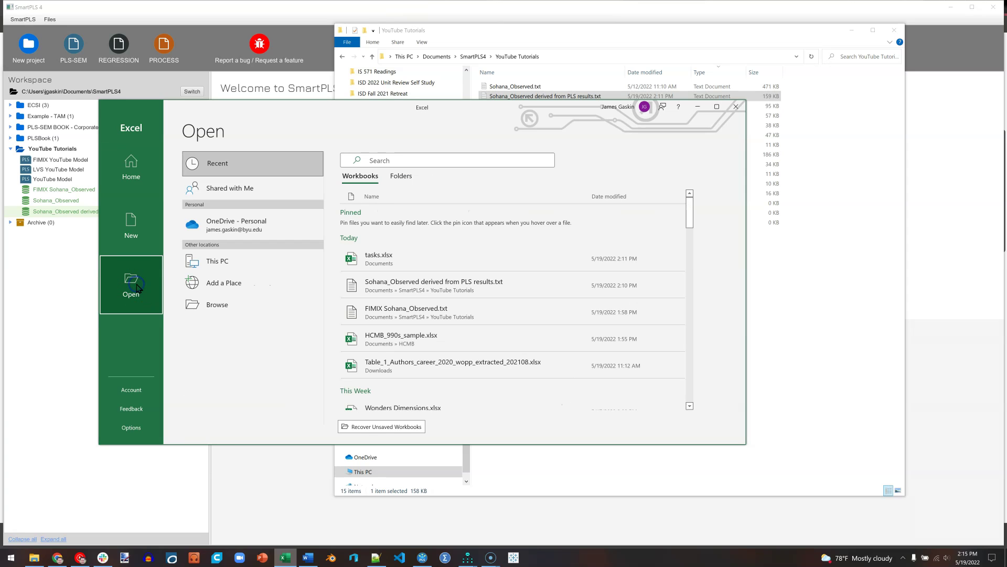
pyautogui.click(230, 300)
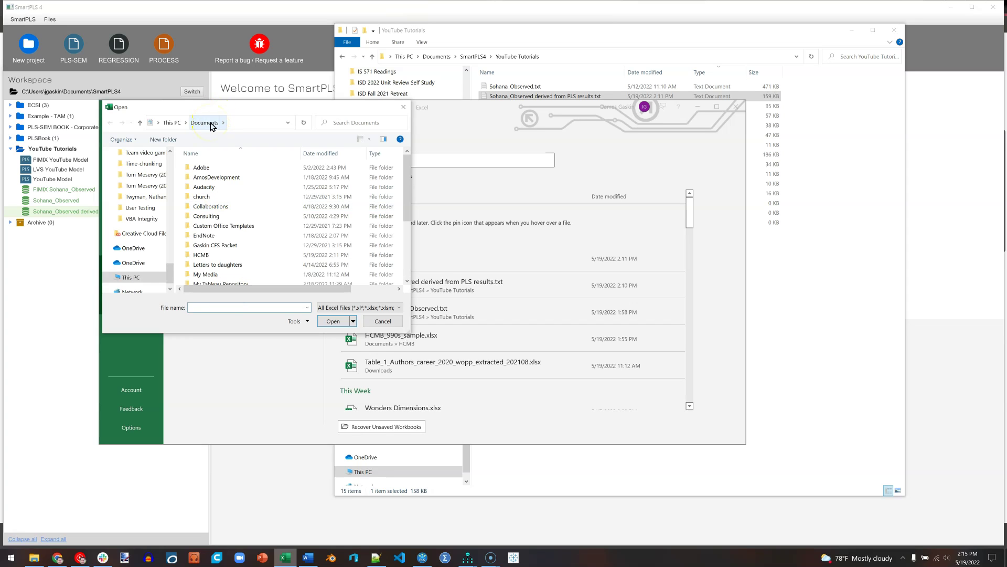
pyautogui.scroll(-4, 266, 231)
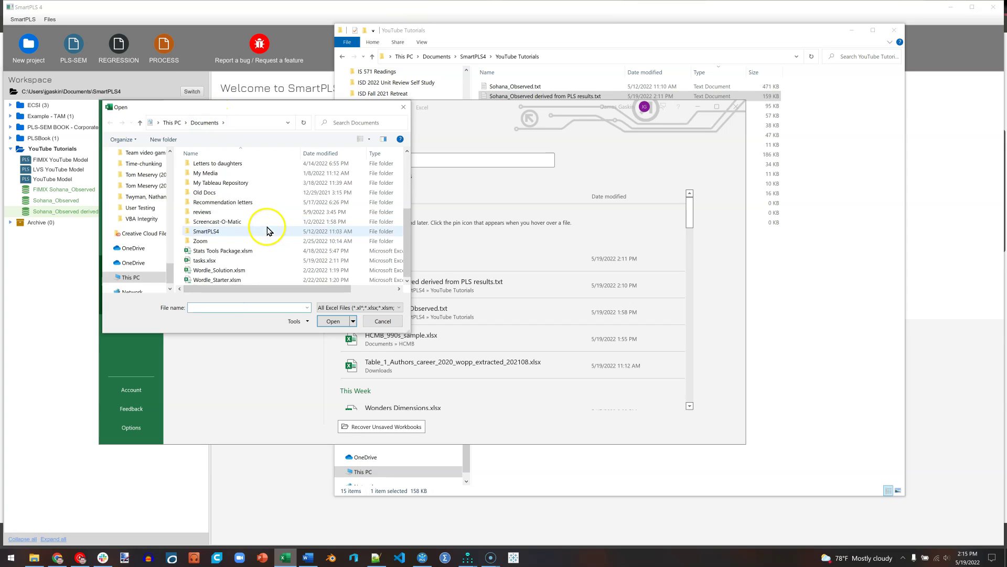
pyautogui.doubleClick(231, 231)
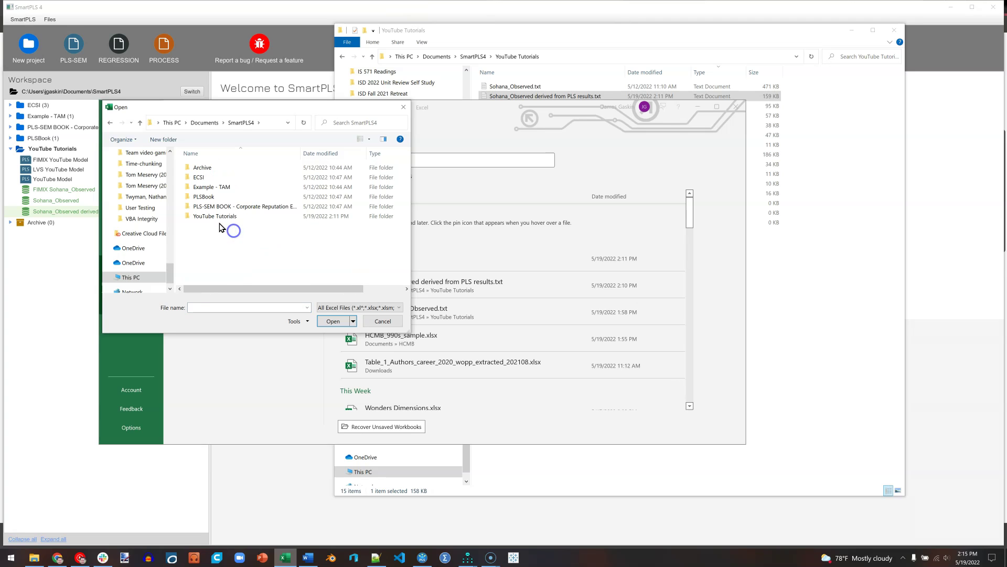
pyautogui.doubleClick(217, 217)
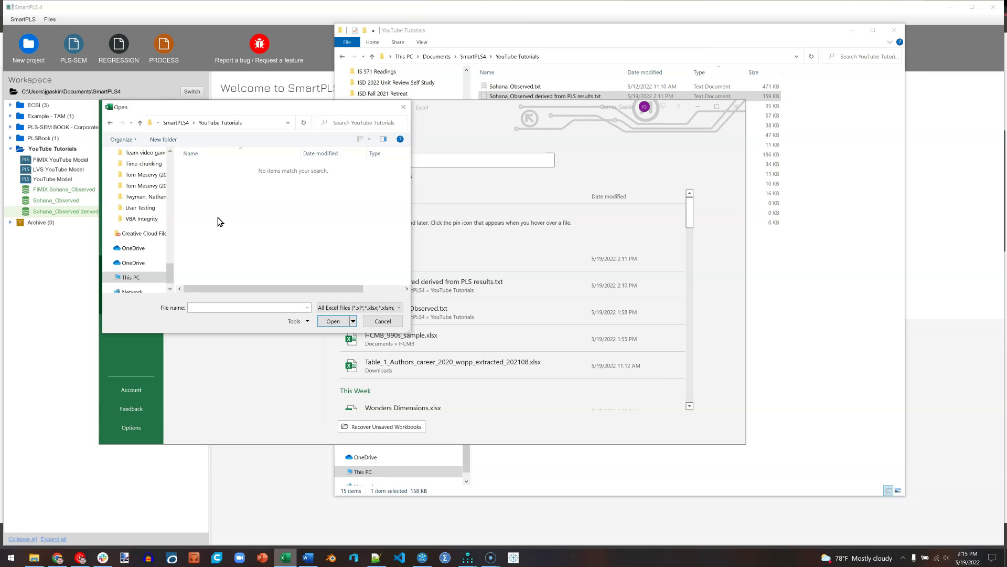
pyautogui.click(255, 249)
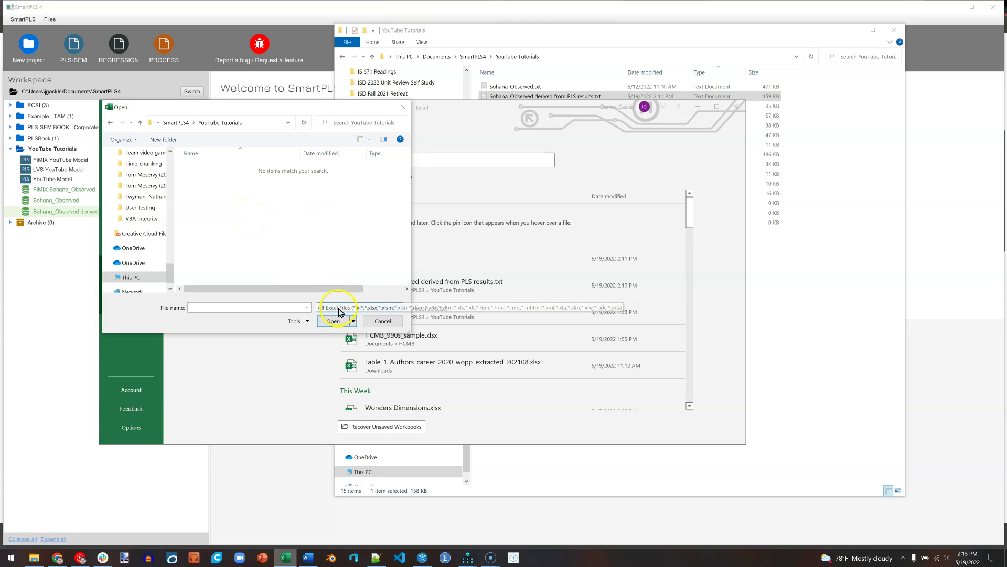
pyautogui.click(395, 309)
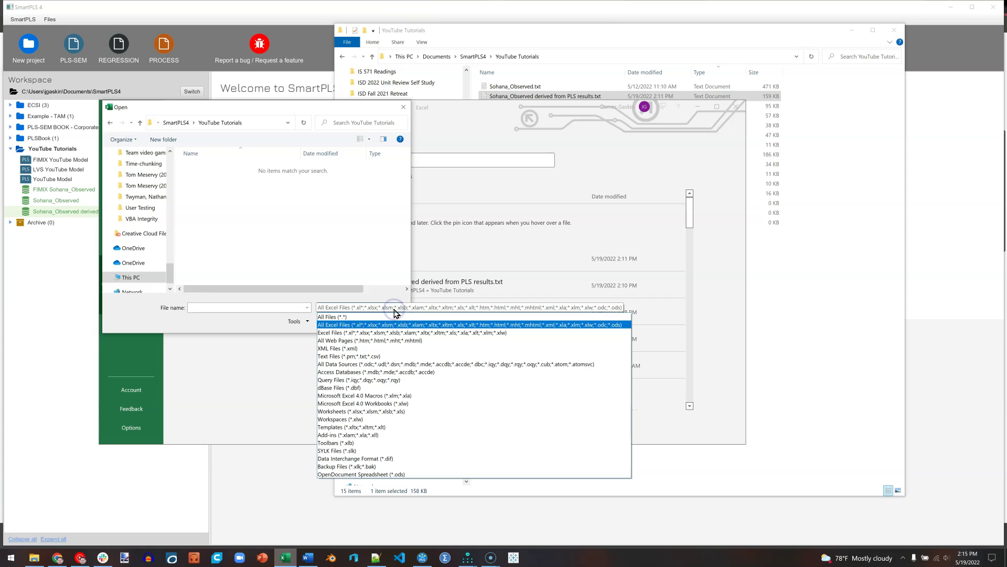
pyautogui.click(404, 356)
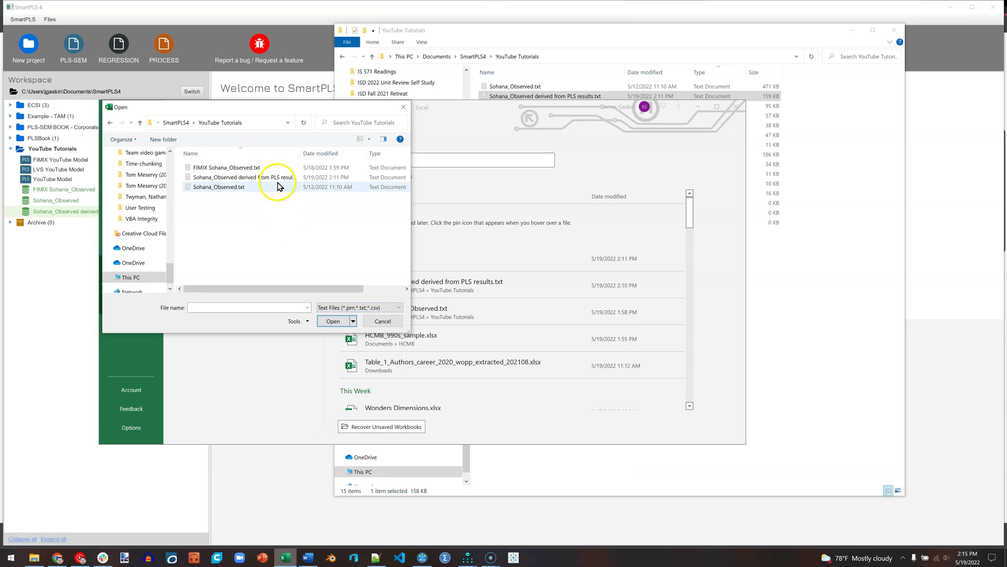
pyautogui.click(267, 178)
pyautogui.click(332, 321)
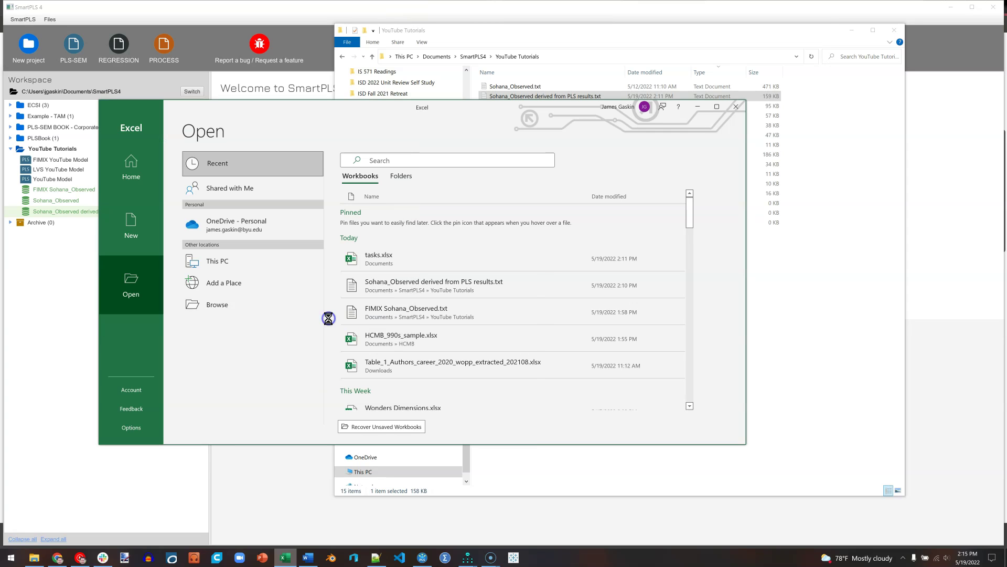
# Step: Import the text file delimited by semicolons instead of tabs
pyautogui.moveTo(426, 257); pyautogui.dragTo(513, 149)
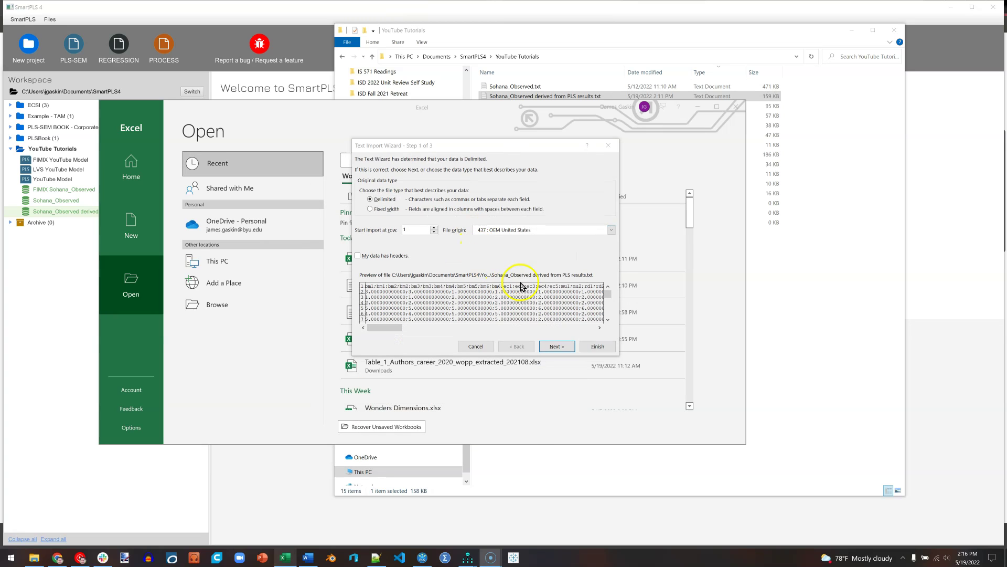
pyautogui.click(560, 348)
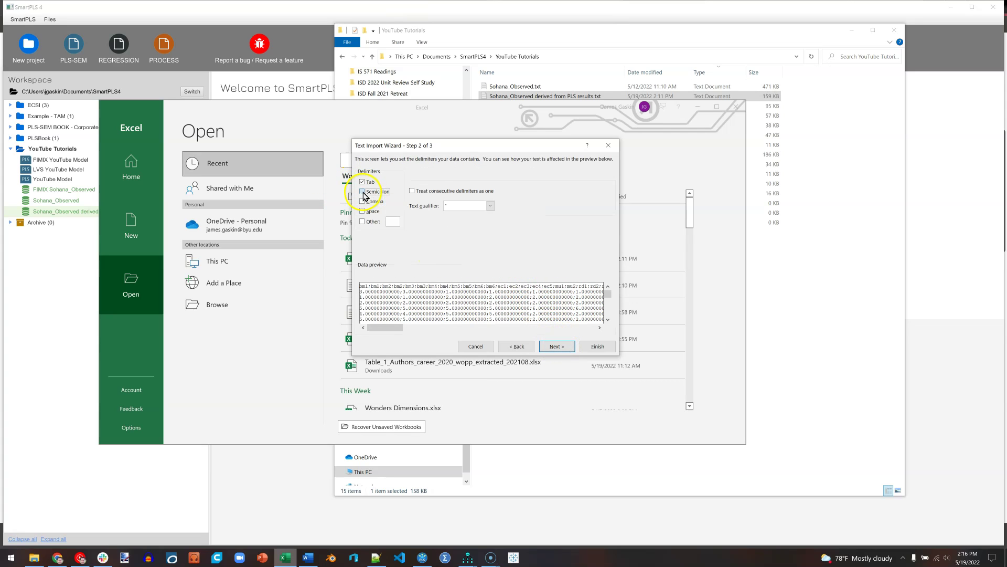
pyautogui.click(370, 193)
pyautogui.click(364, 182)
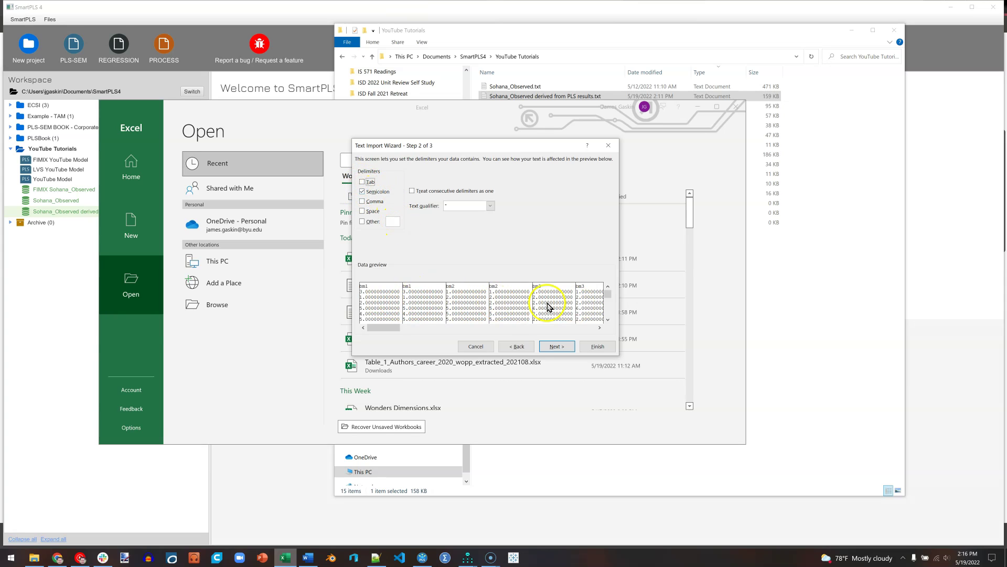
pyautogui.click(598, 347)
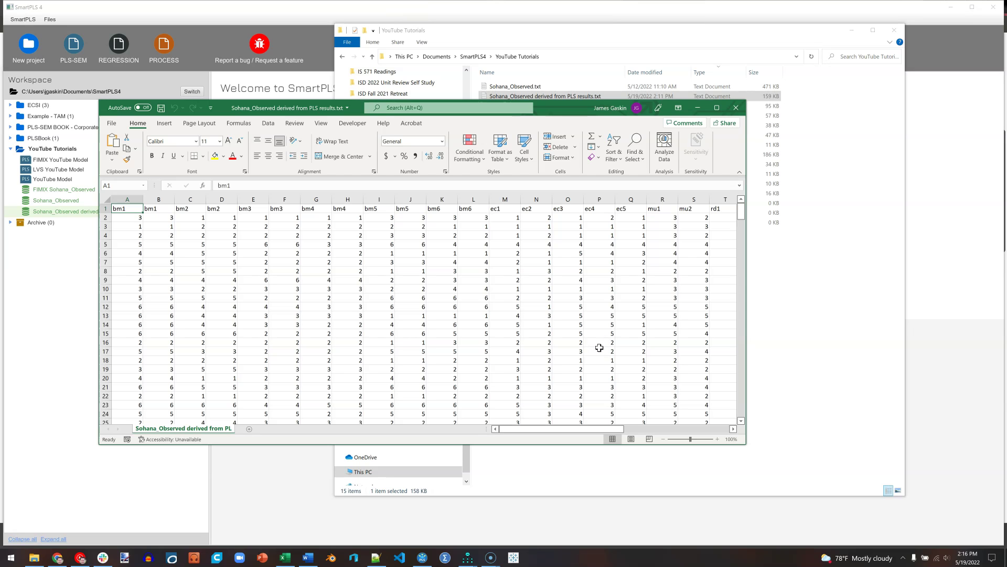
# Step: Add a 'Random' header after the last column and enter =RAND() in AJ2
pyautogui.click(510, 209)
pyautogui.hotkey('ctrl', 'Right')
pyautogui.press('Right')
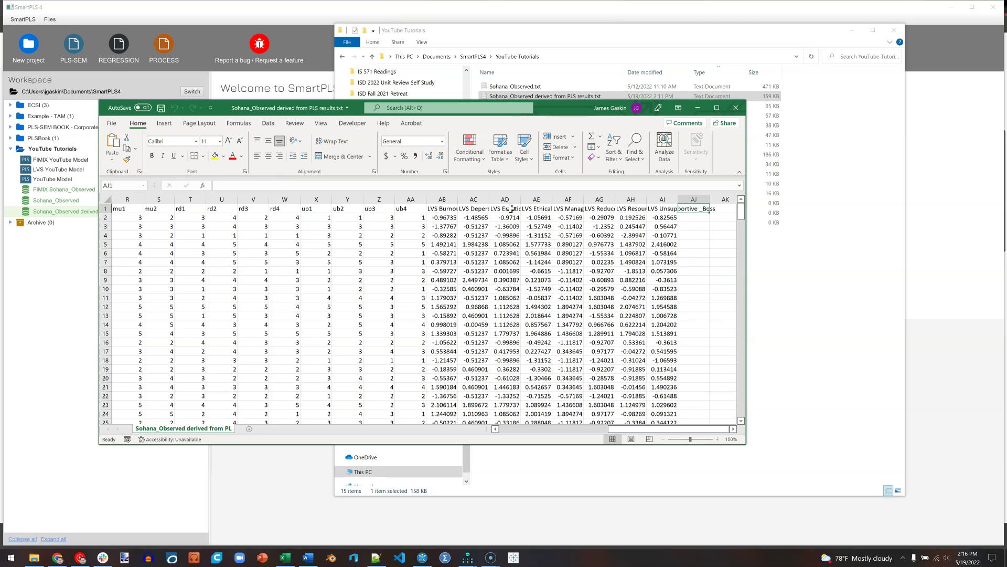
pyautogui.write('Ran')
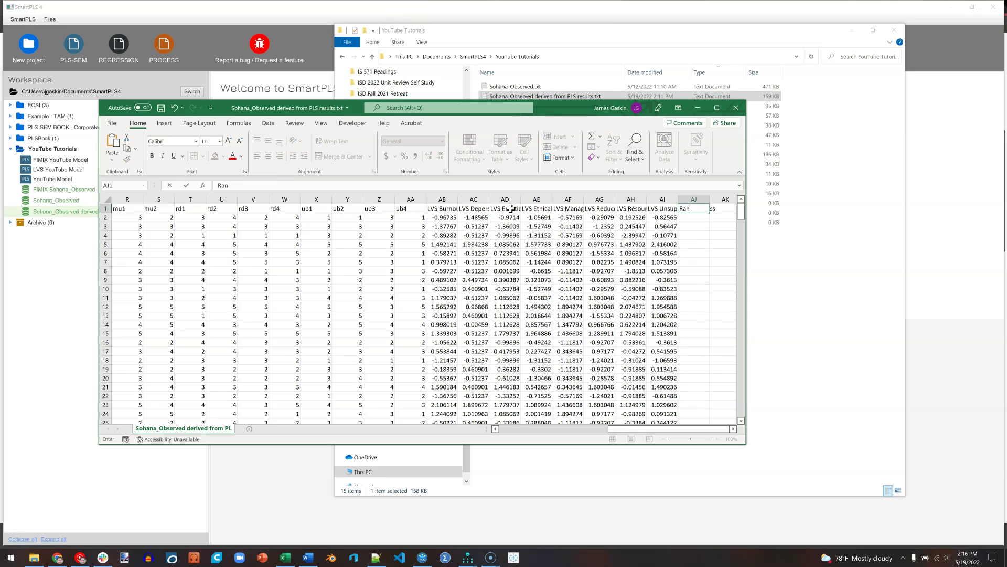
pyautogui.write('dom')
pyautogui.press('Return')
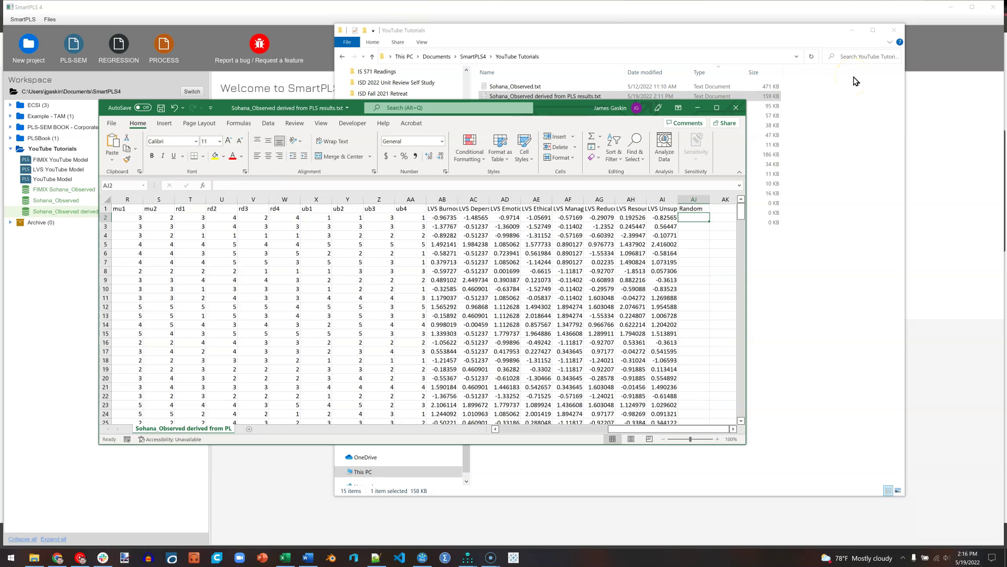
pyautogui.write('=Rna')
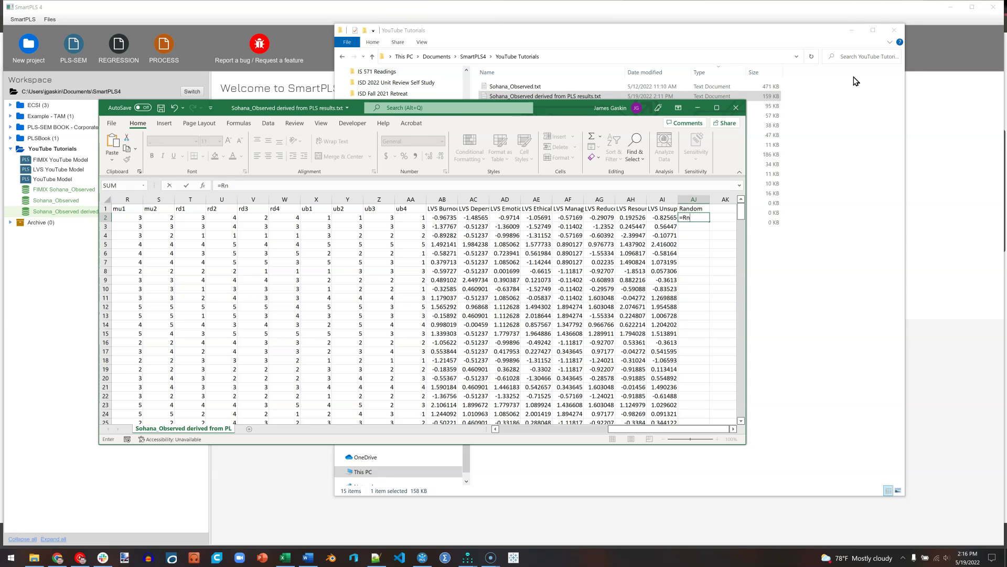
pyautogui.press('BackSpace')
pyautogui.write('and()')
pyautogui.press('Return')
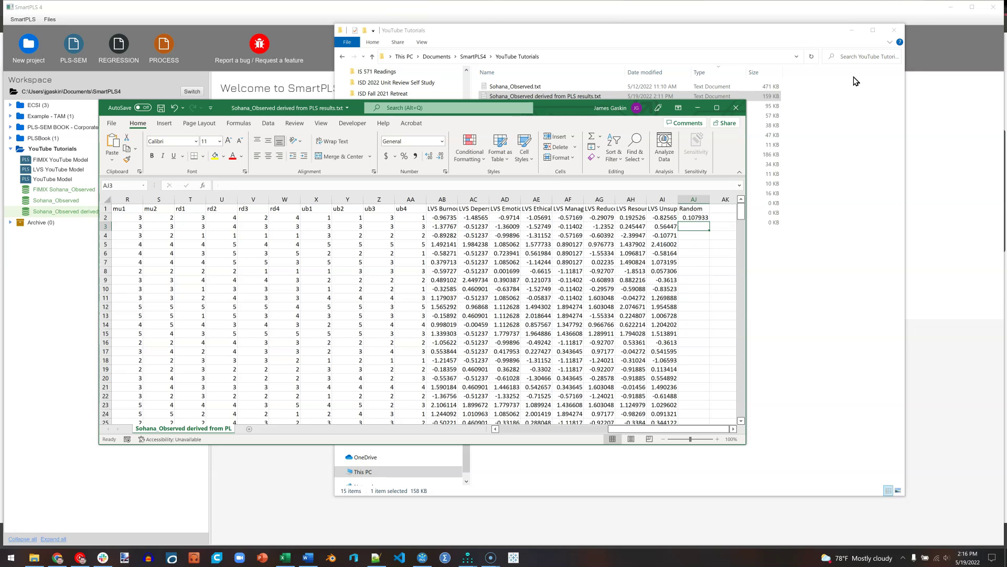
# Step: Fill the =RAND() formula down column AJ for every row and save the file
pyautogui.click(700, 218)
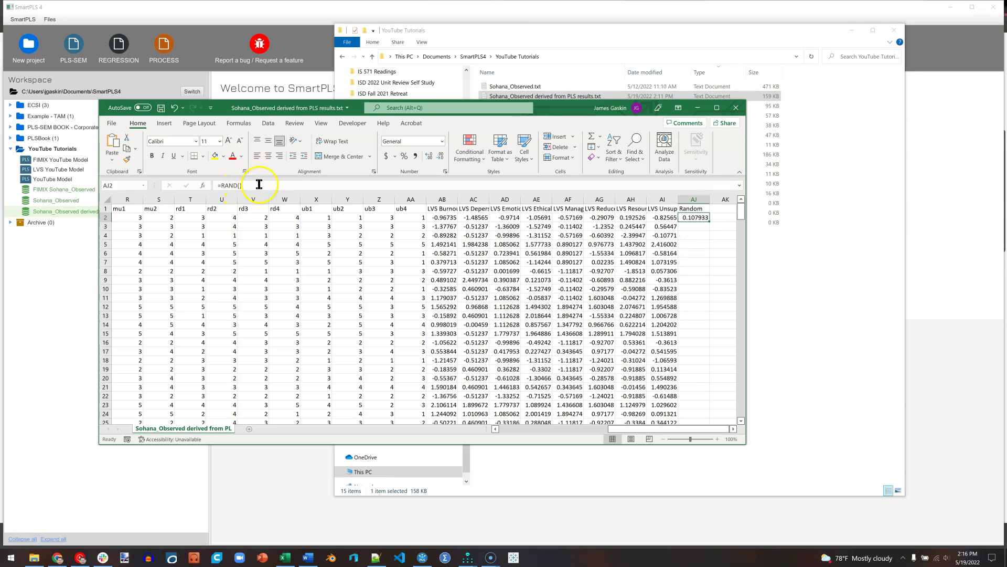
pyautogui.doubleClick(711, 221)
pyautogui.click(698, 389)
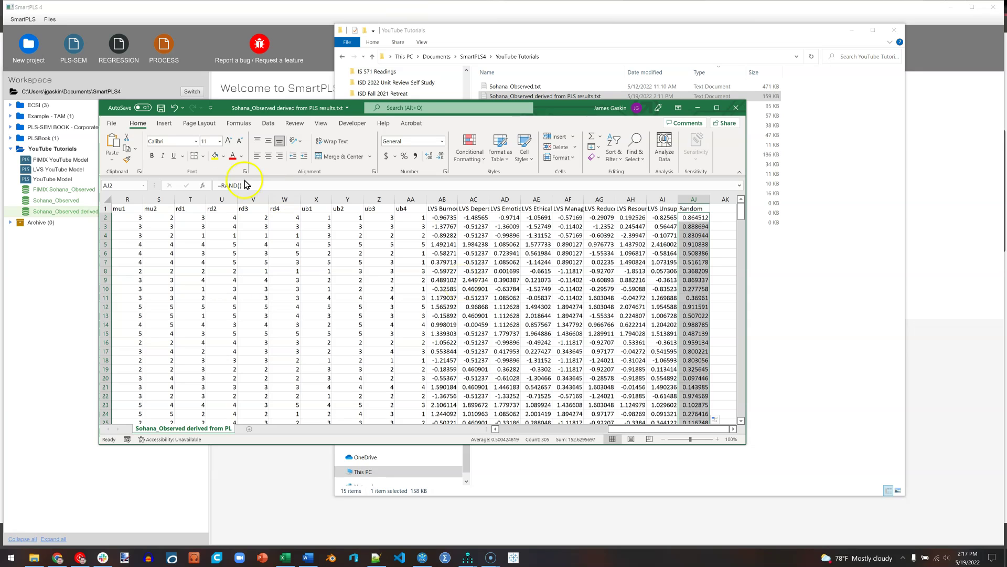
pyautogui.click(161, 108)
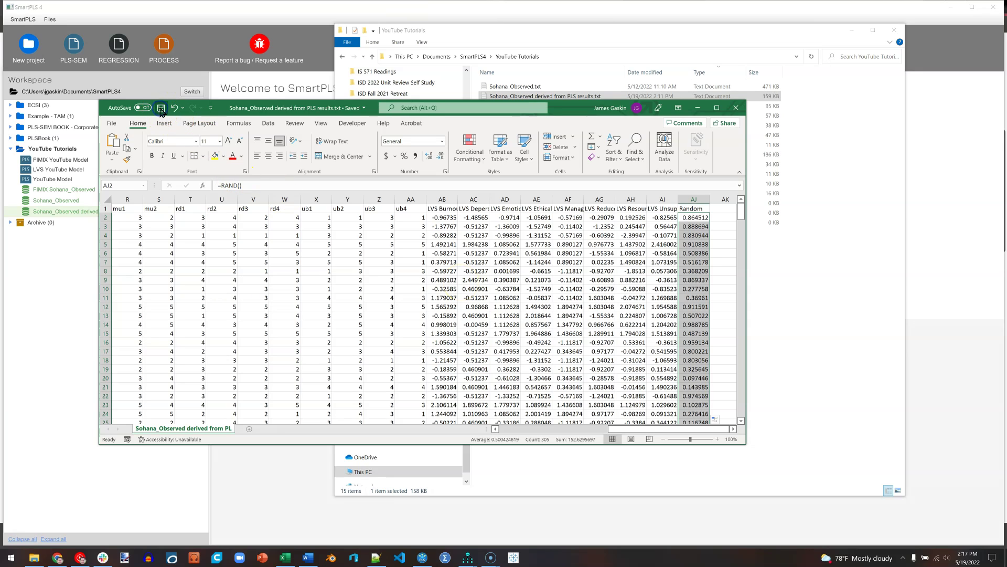
# Step: Close Excel and re-import the derived dataset in SmartPLS so Random appears as indicator 36
pyautogui.click(736, 108)
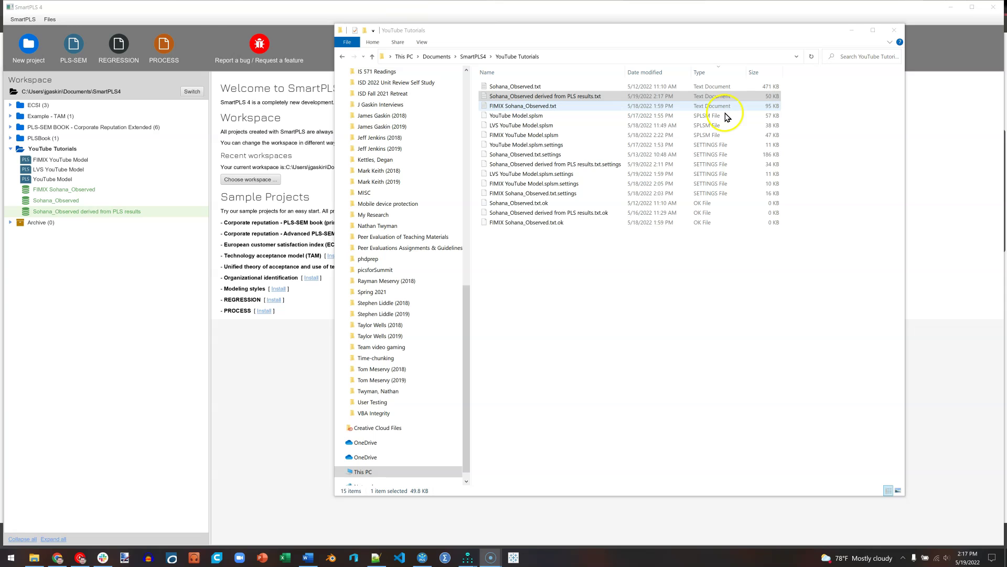
pyautogui.click(176, 10)
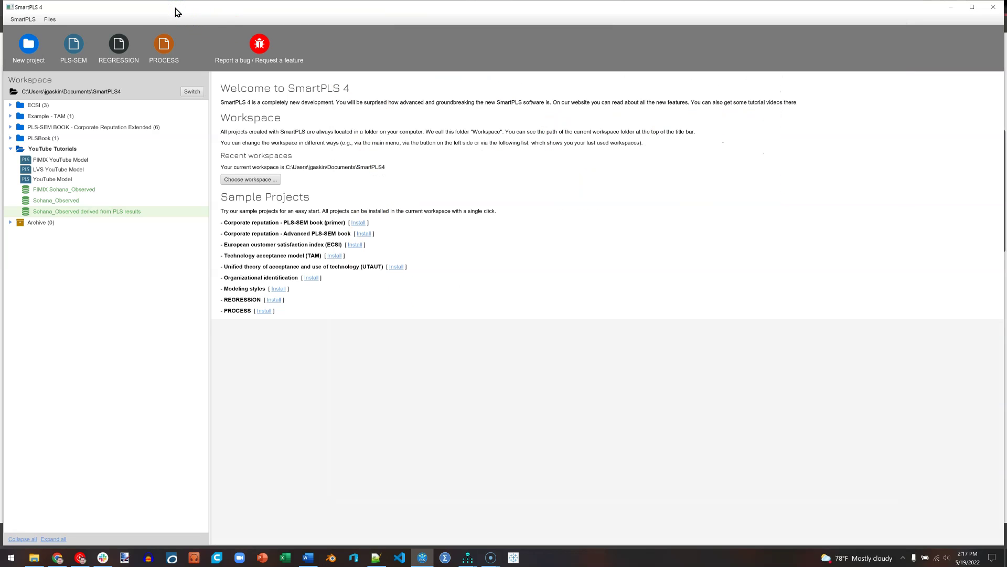
pyautogui.doubleClick(105, 215)
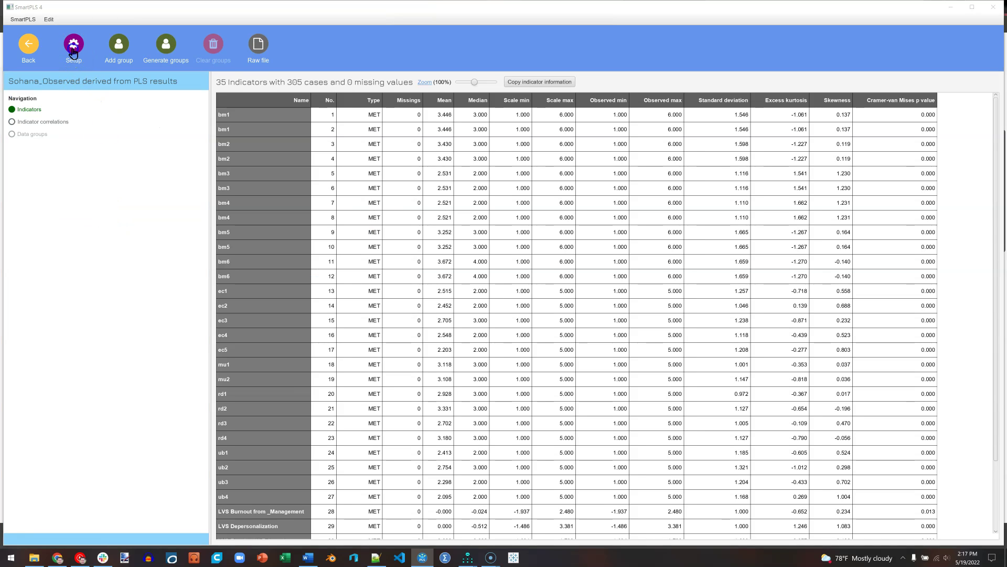
pyautogui.click(73, 51)
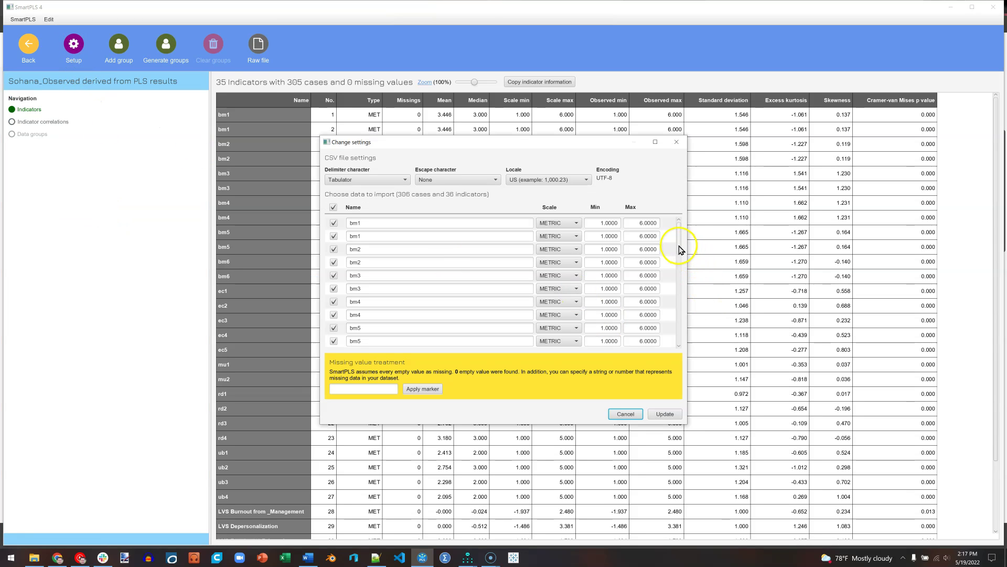
pyautogui.moveTo(680, 249); pyautogui.dragTo(684, 351)
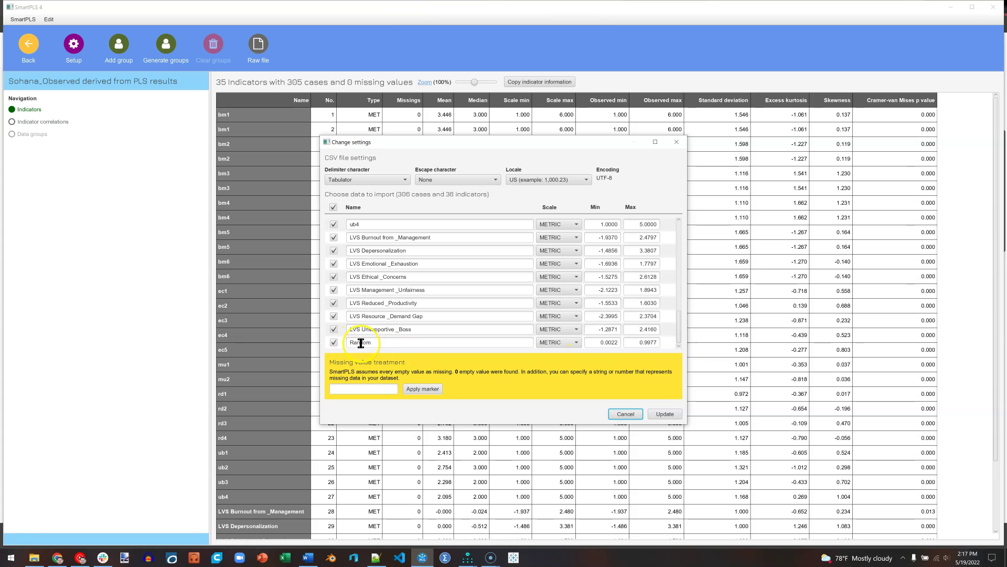
pyautogui.click(663, 414)
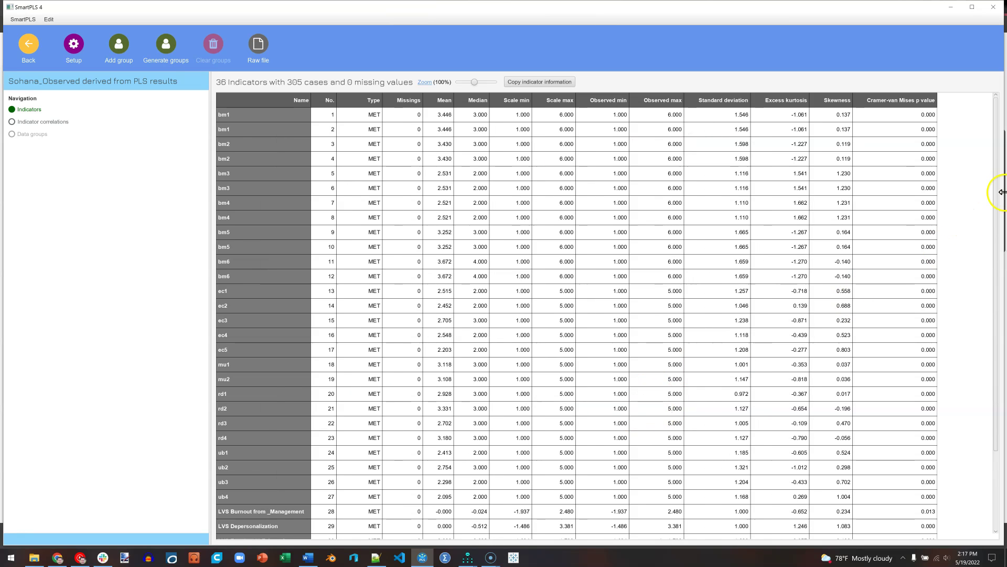
pyautogui.moveTo(997, 269); pyautogui.dragTo(1000, 340)
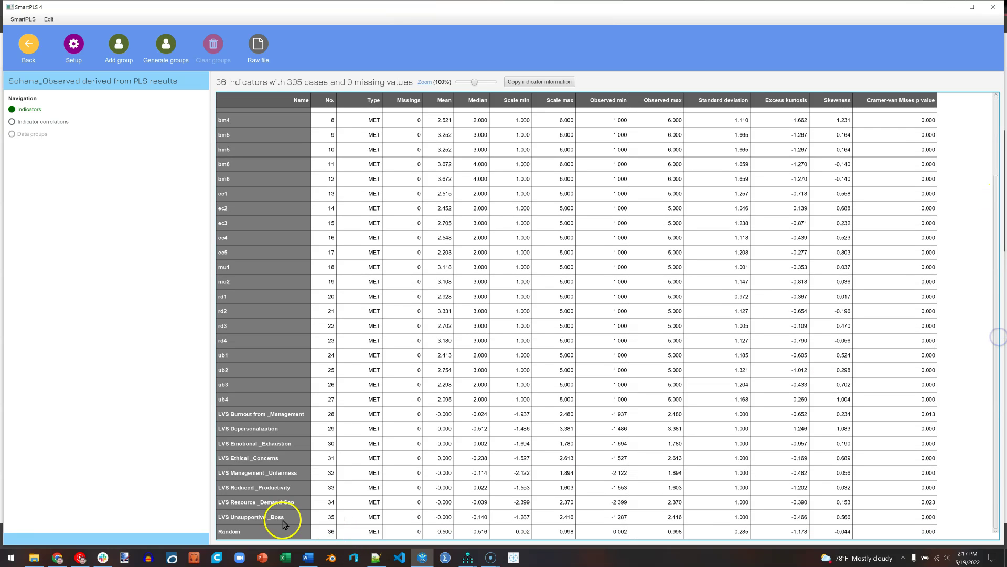
# Step: Copy the LVS YouTube Model and paste it into the tutorials project
pyautogui.click(29, 46)
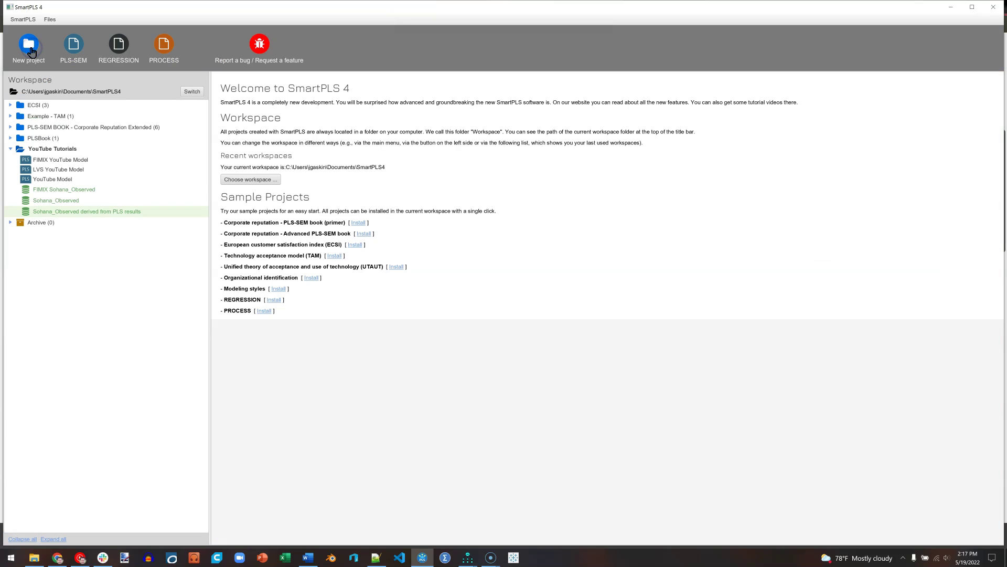
pyautogui.click(114, 183)
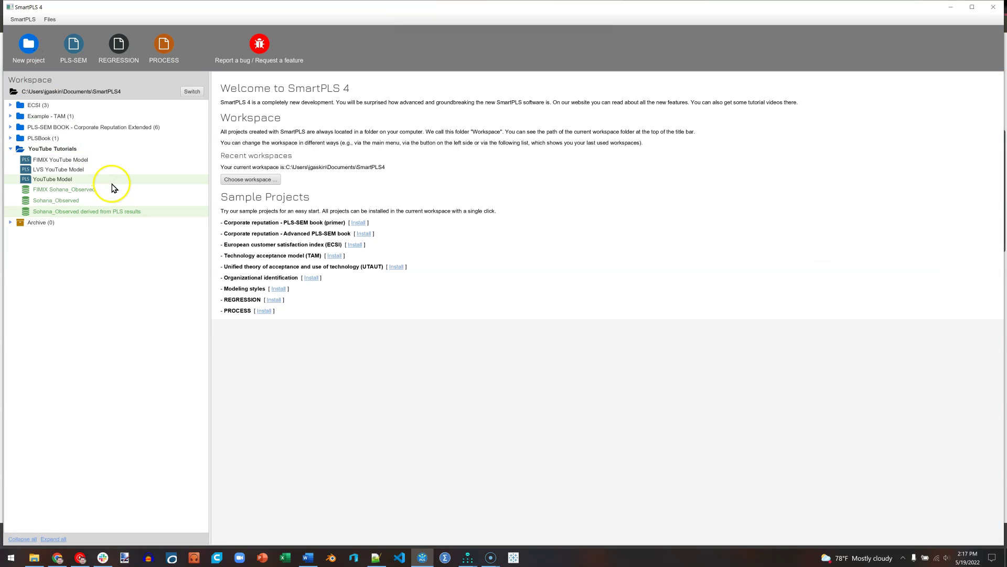
pyautogui.click(76, 171)
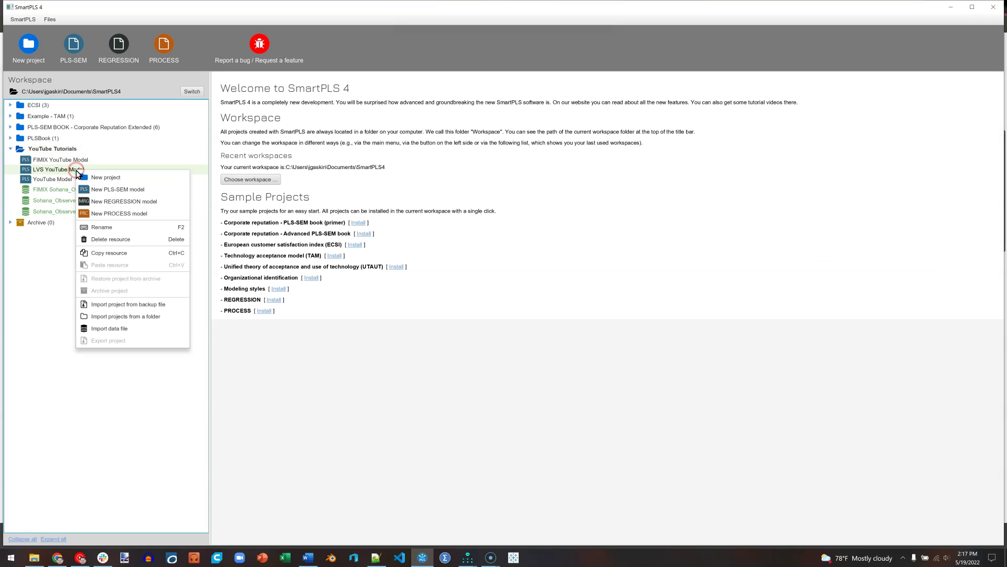
pyautogui.click(120, 254)
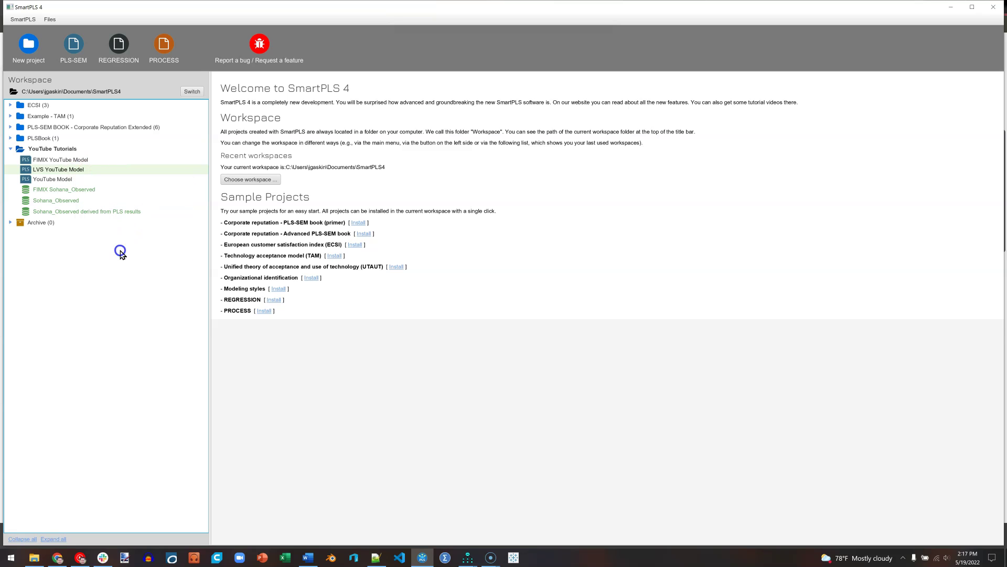
pyautogui.rightClick(68, 179)
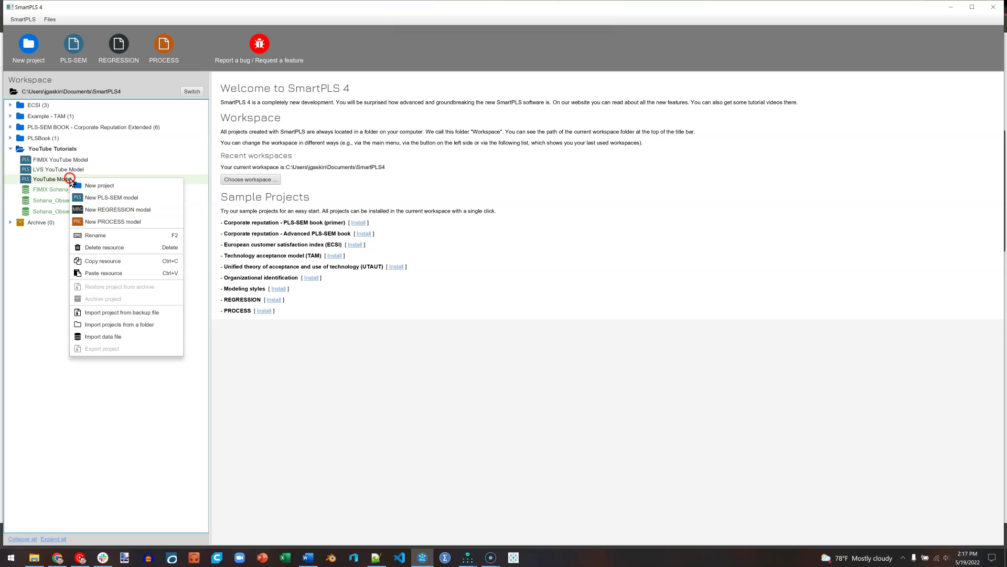
pyautogui.click(121, 273)
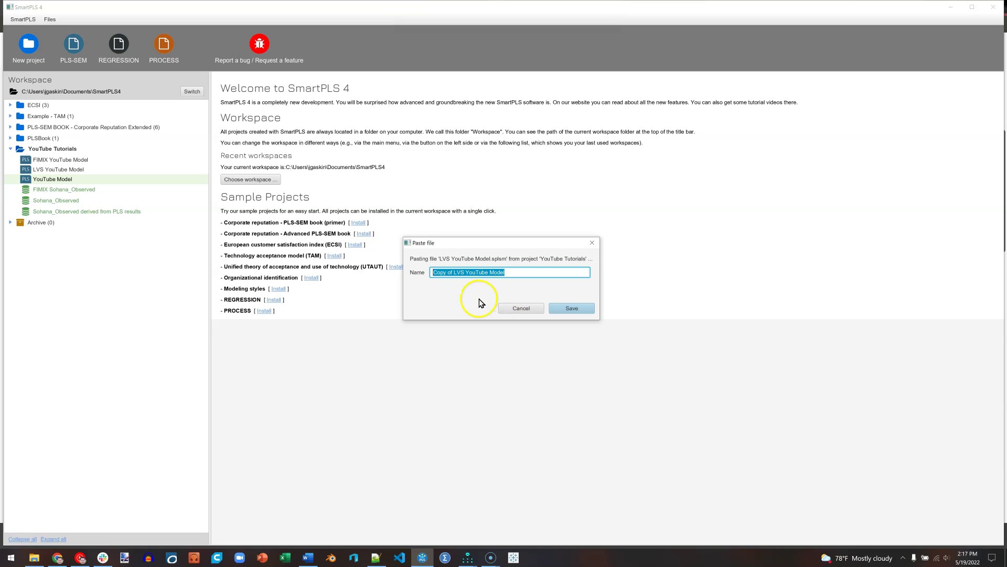
# Step: Rename the copy to 'CMB YouTube Model' and open it
pyautogui.moveTo(466, 272); pyautogui.dragTo(432, 273)
pyautogui.write('CMB')
pyautogui.press('Return')
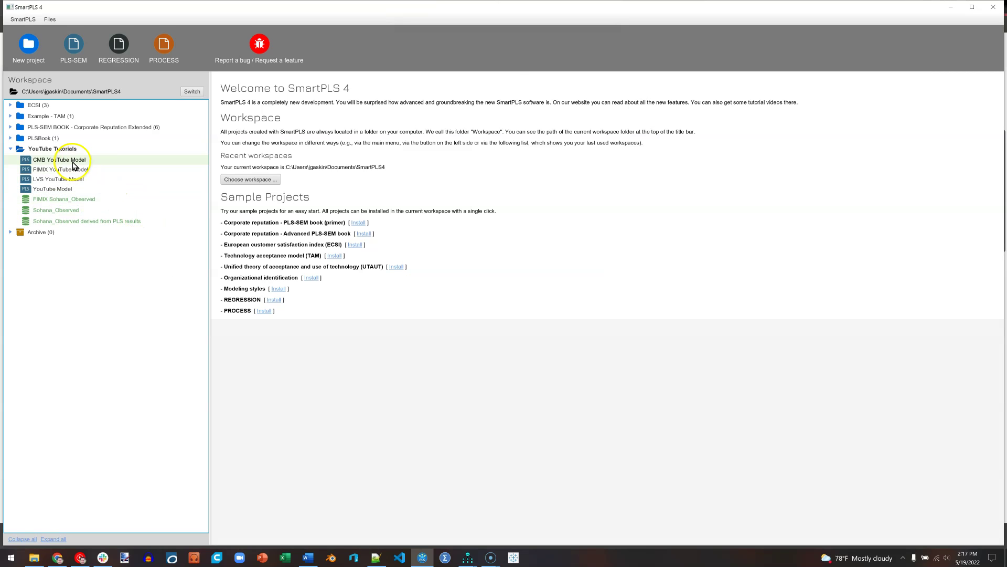
pyautogui.doubleClick(73, 162)
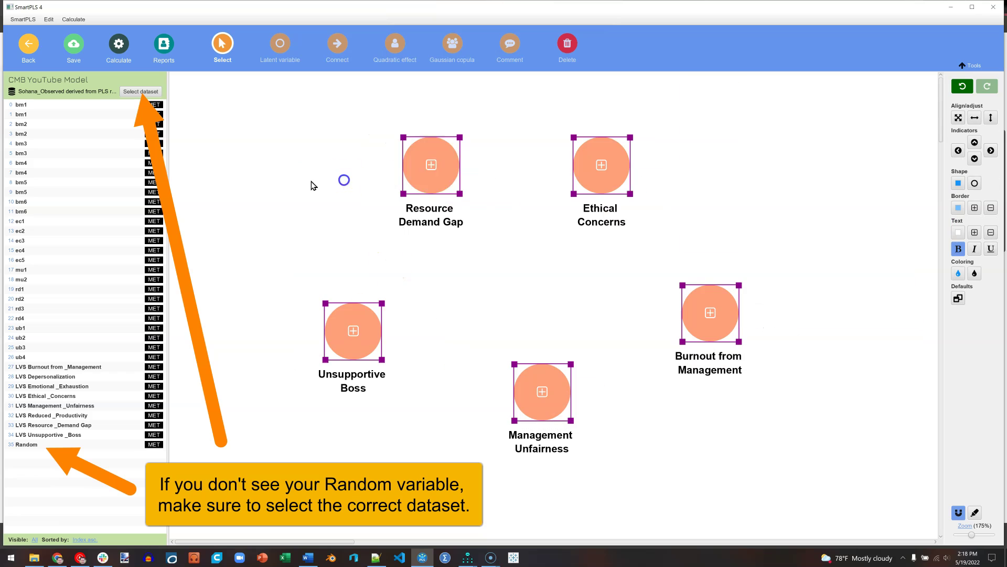
# Step: Arrange the five constructs in one evenly spaced vertical column
pyautogui.moveTo(601, 165); pyautogui.dragTo(353, 169)
pyautogui.moveTo(430, 165); pyautogui.dragTo(353, 250)
pyautogui.moveTo(709, 314); pyautogui.dragTo(353, 108)
pyautogui.moveTo(542, 391); pyautogui.dragTo(354, 474)
pyautogui.moveTo(353, 331); pyautogui.dragTo(353, 380)
pyautogui.moveTo(353, 181); pyautogui.dragTo(353, 196)
pyautogui.moveTo(353, 250); pyautogui.dragTo(360, 299)
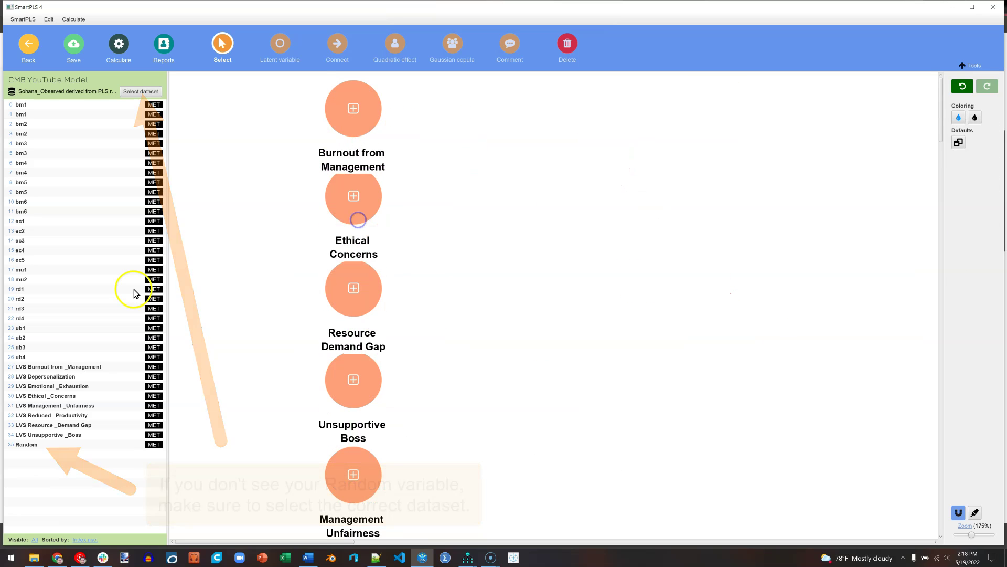
# Step: Add a Random construct from the Random indicator and draw paths from all five constructs to it
pyautogui.click(31, 444)
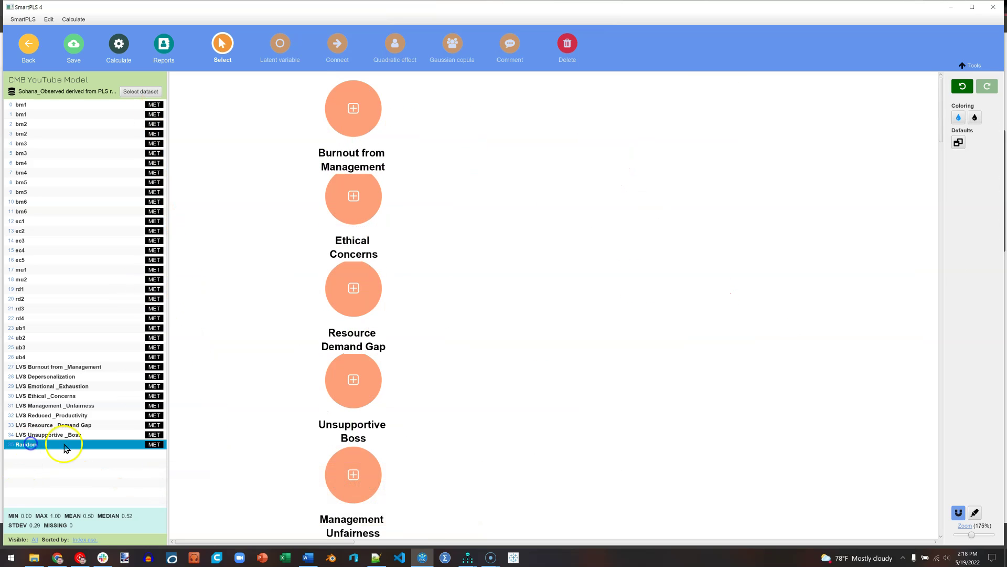
pyautogui.moveTo(49, 450); pyautogui.dragTo(681, 305)
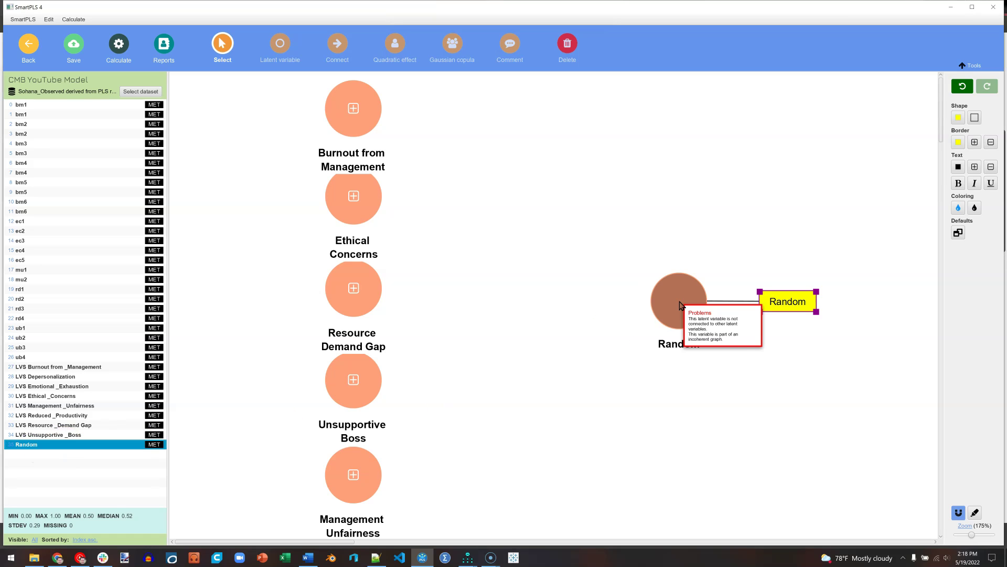
pyautogui.click(338, 50)
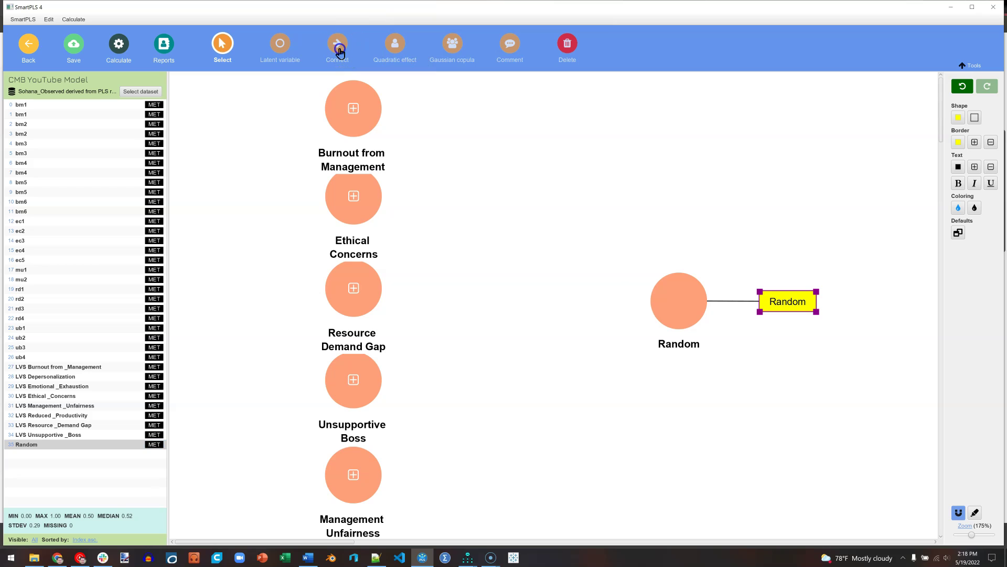
pyautogui.moveTo(354, 109); pyautogui.dragTo(676, 300)
pyautogui.moveTo(353, 196); pyautogui.dragTo(677, 300)
pyautogui.moveTo(354, 288); pyautogui.dragTo(677, 301)
pyautogui.moveTo(354, 379); pyautogui.dragTo(677, 303)
pyautogui.moveTo(353, 474); pyautogui.dragTo(676, 304)
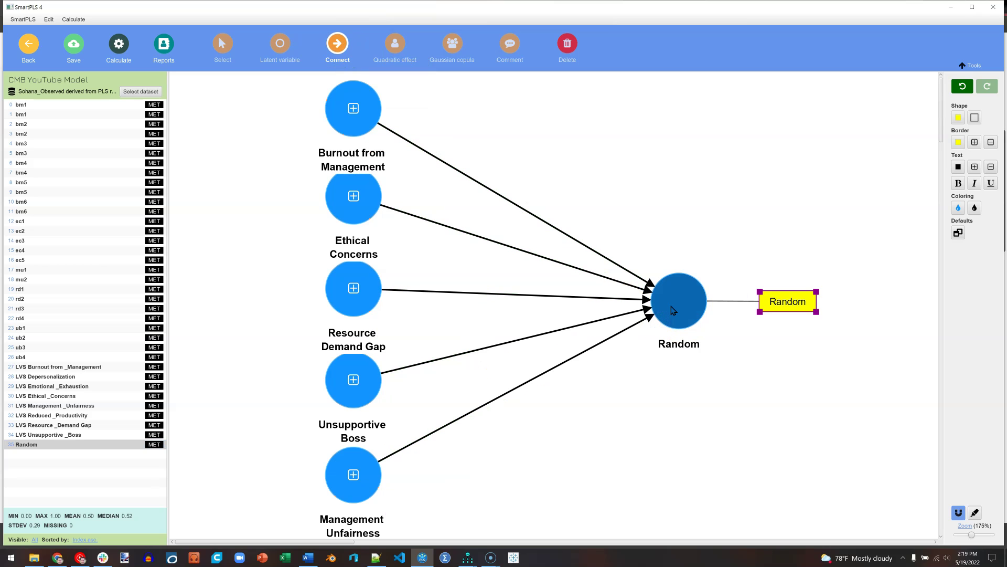
# Step: Run the PLS-SEM algorithm on the CMB YouTube Model
pyautogui.click(119, 46)
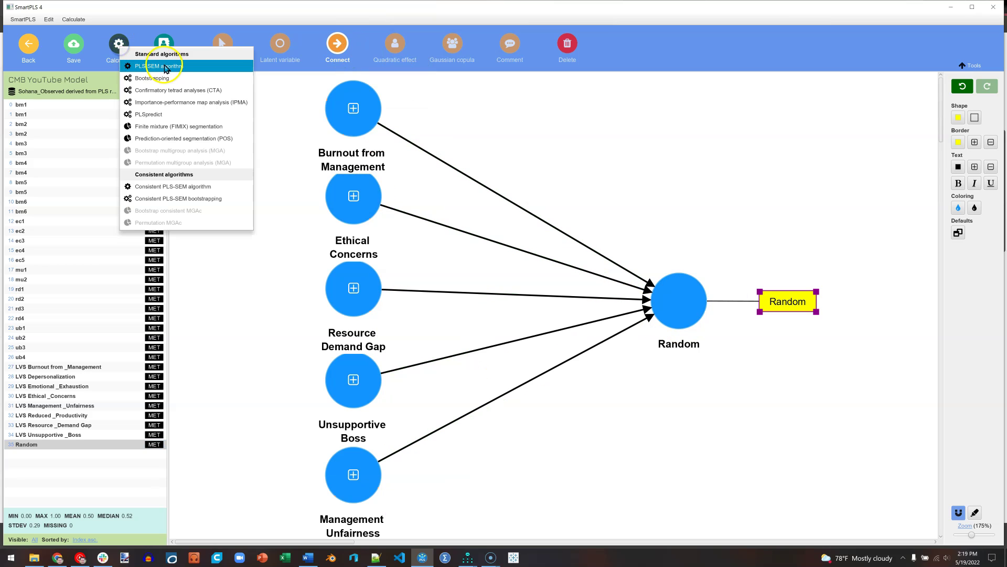
pyautogui.click(203, 67)
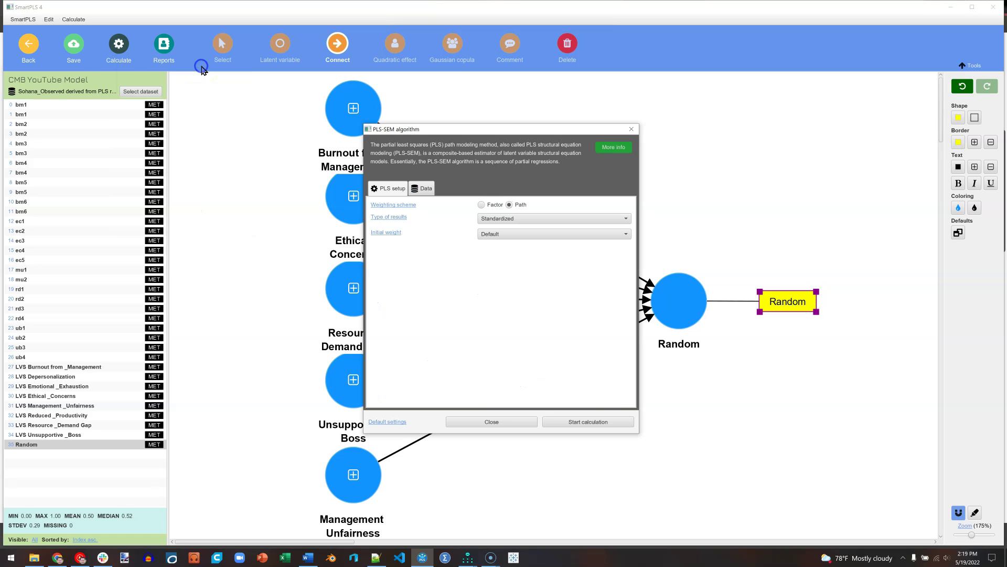
pyautogui.click(582, 422)
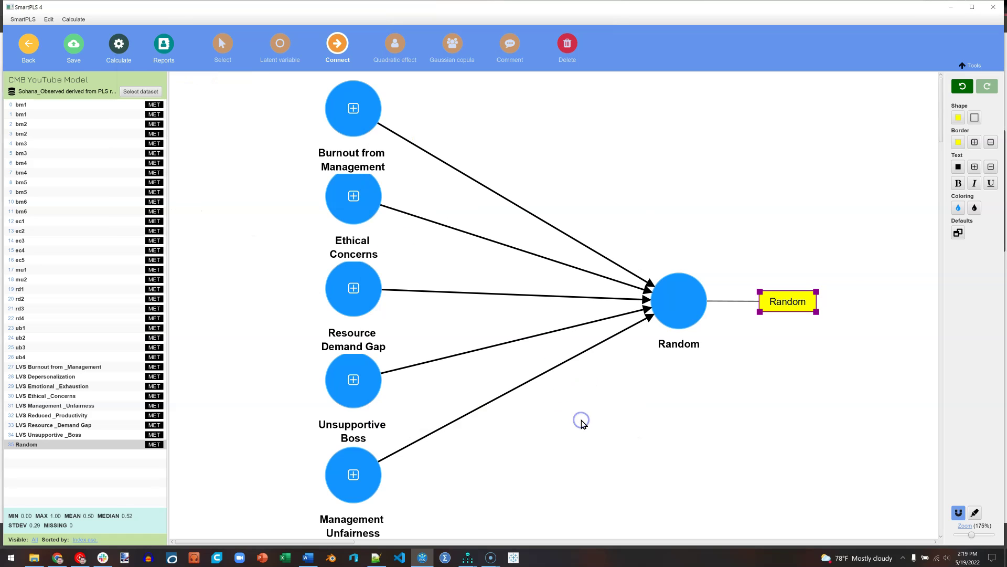
# Step: Show the inner-model collinearity VIF values in the report, e.g. 1.545, 1.478, 1.061
pyautogui.click(139, 44)
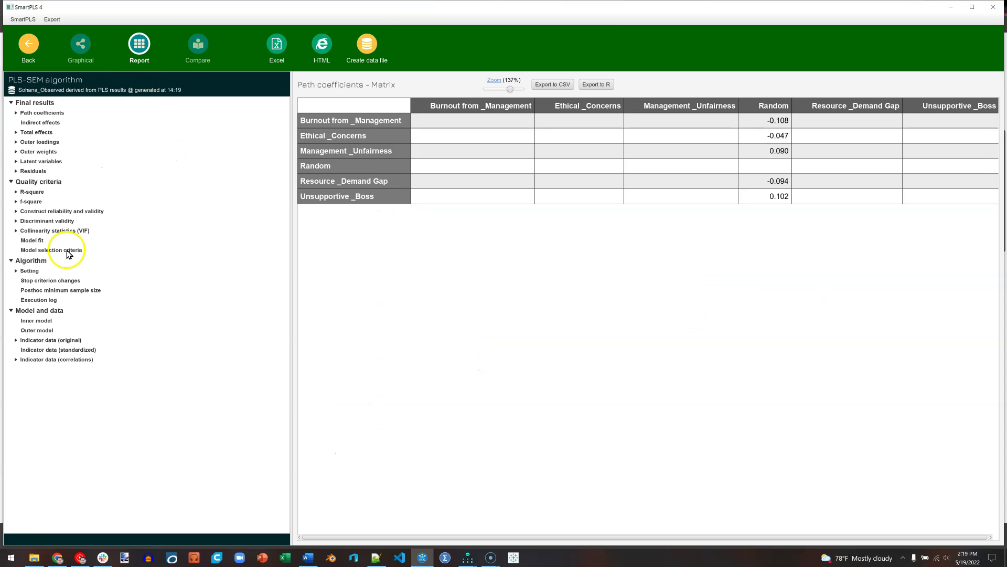
pyautogui.click(53, 230)
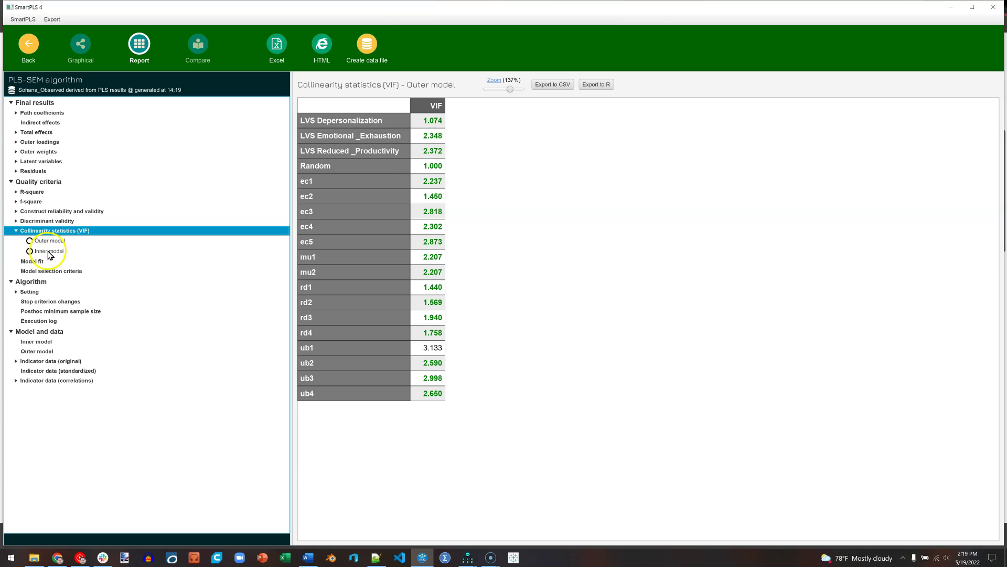
pyautogui.click(53, 252)
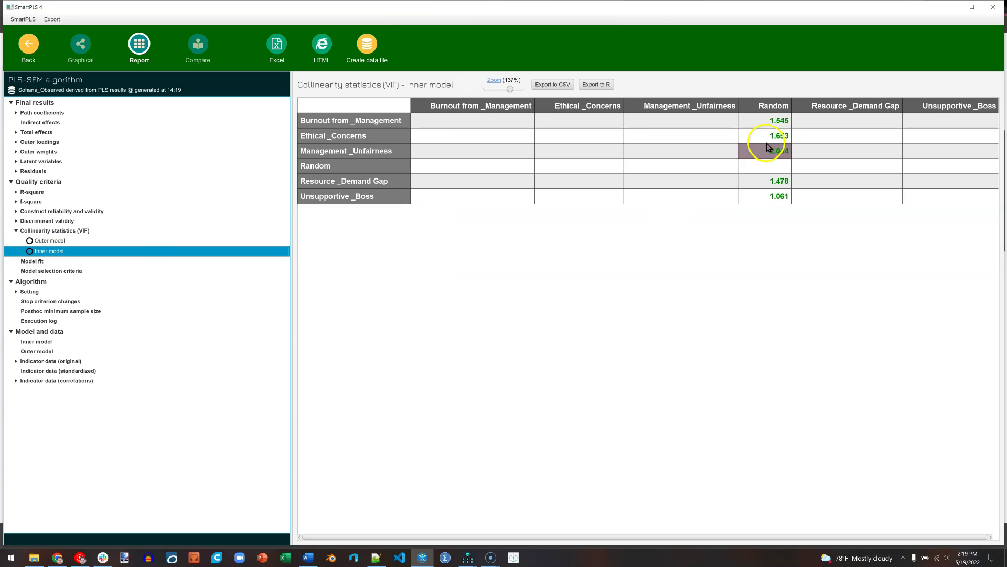